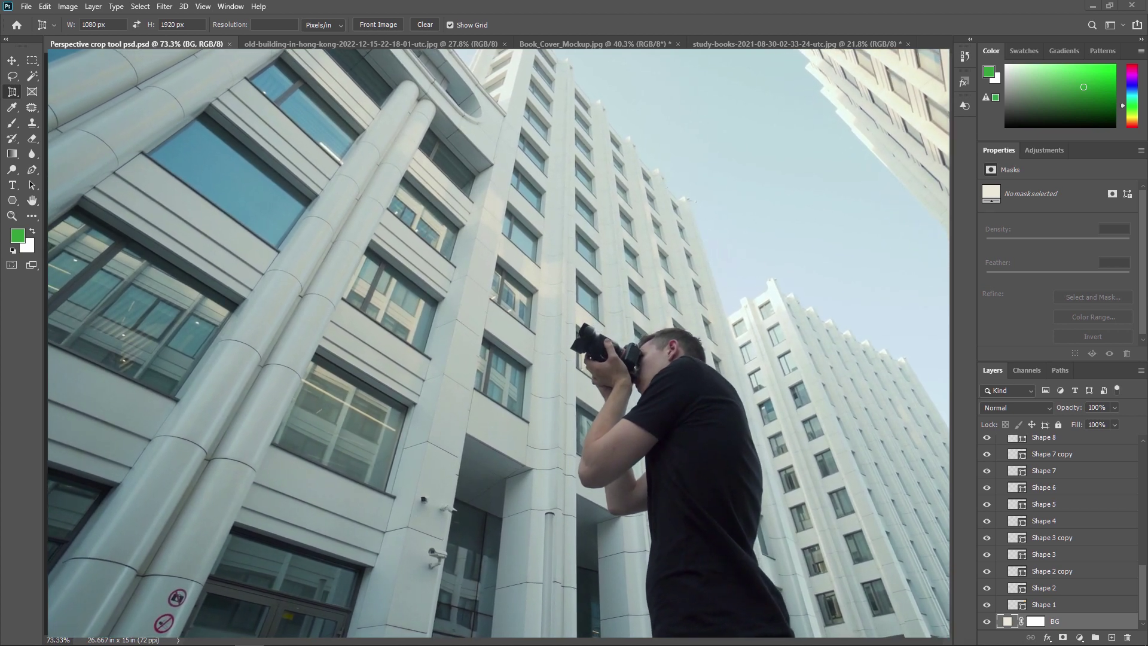
# - Look through the other open images: the old building, the book cover mockup and the study books
pyautogui.hotkey('ctrl', 'Tab')
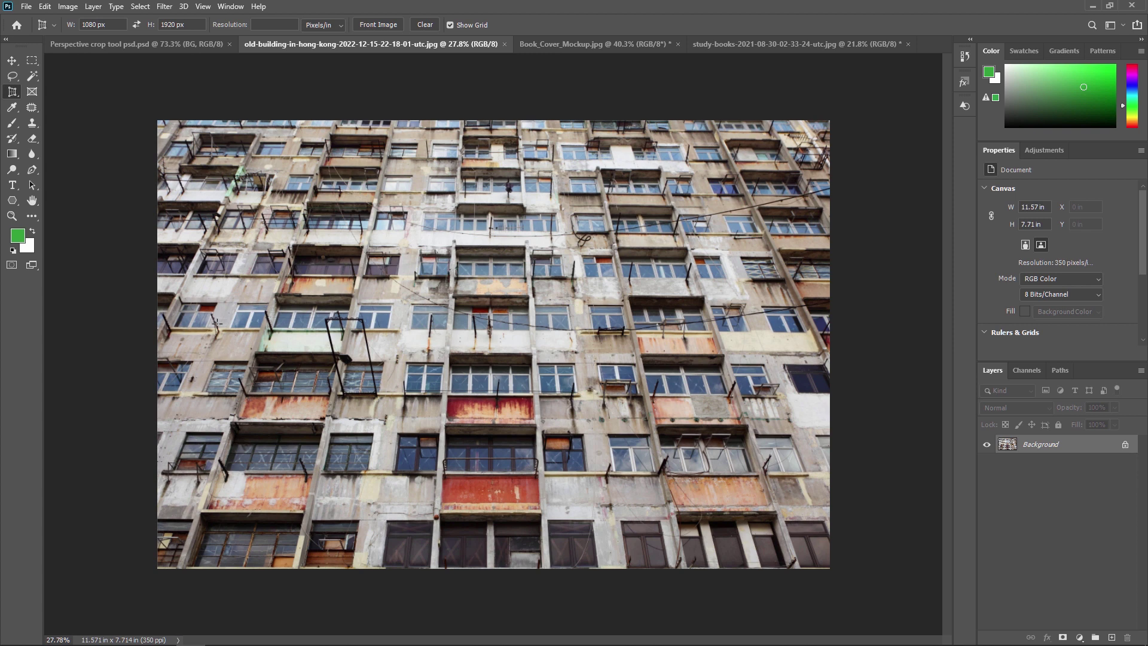
pyautogui.click(561, 44)
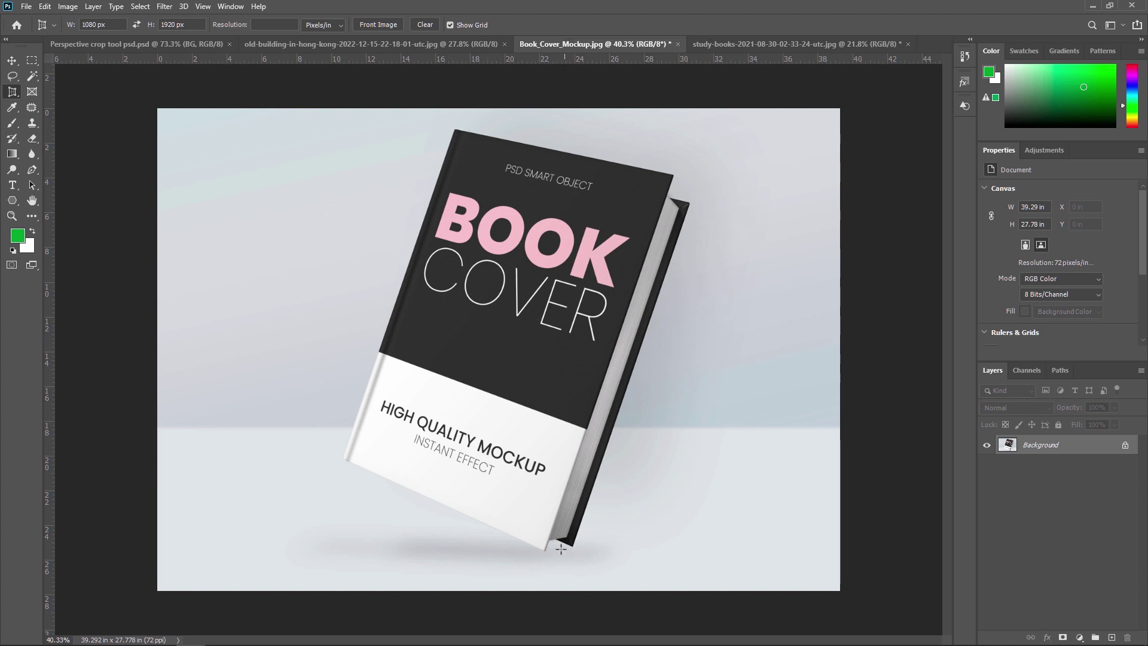
pyautogui.click(758, 43)
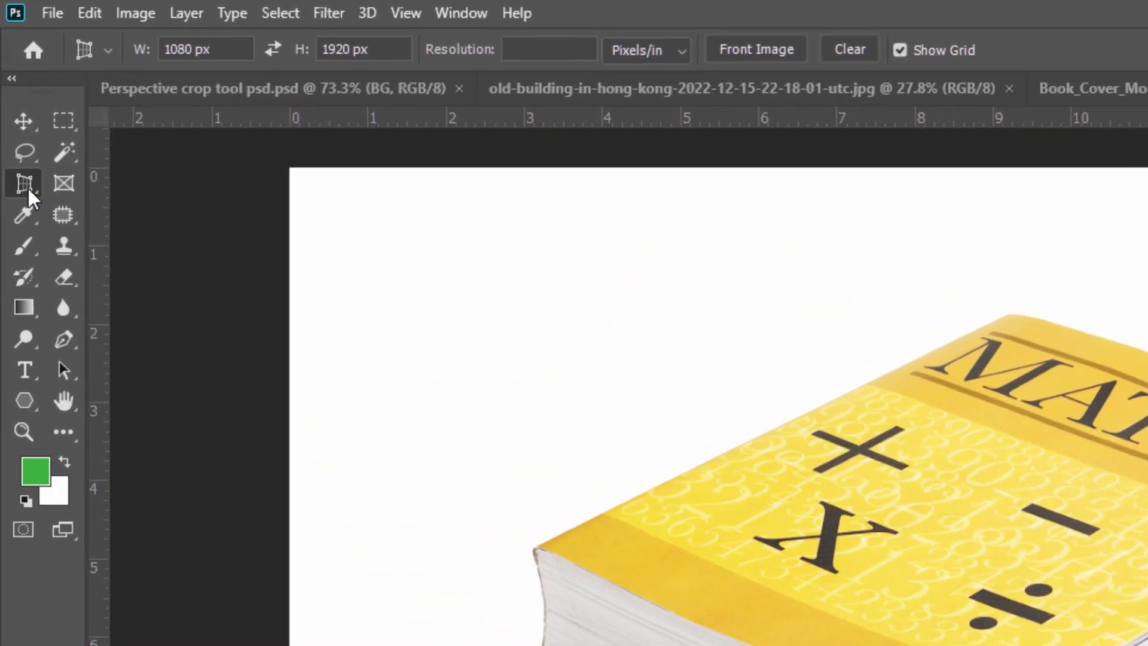
# - Review the crop tool group, switch to the Move tool and return to the Perspective Crop Tool
pyautogui.rightClick(27, 188)
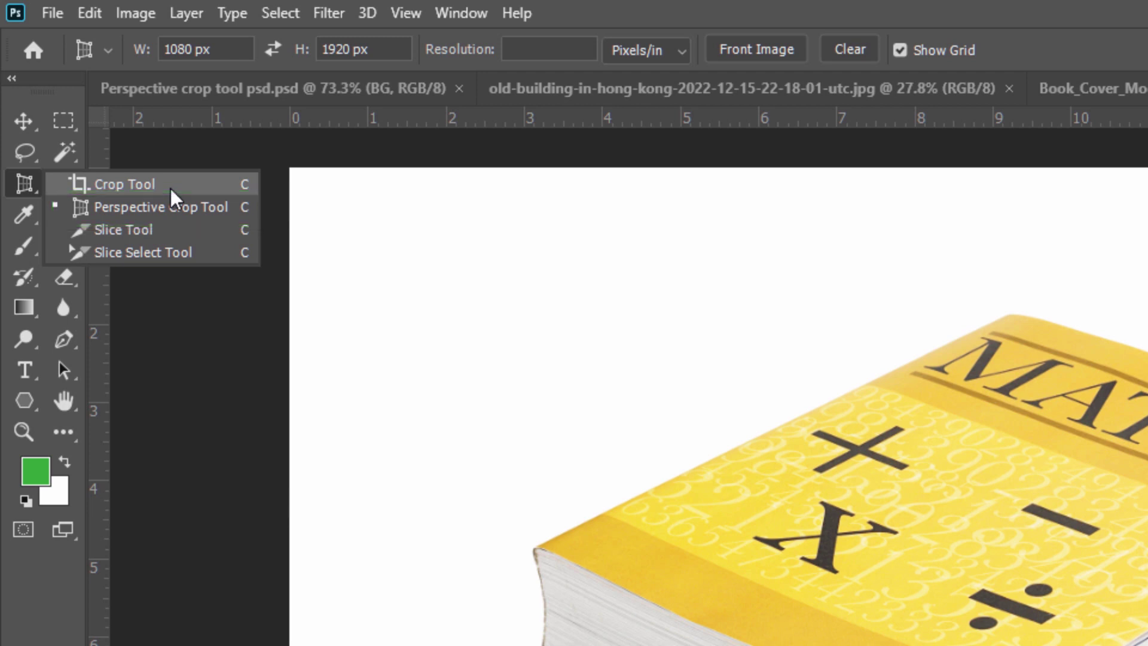
pyautogui.click(34, 189)
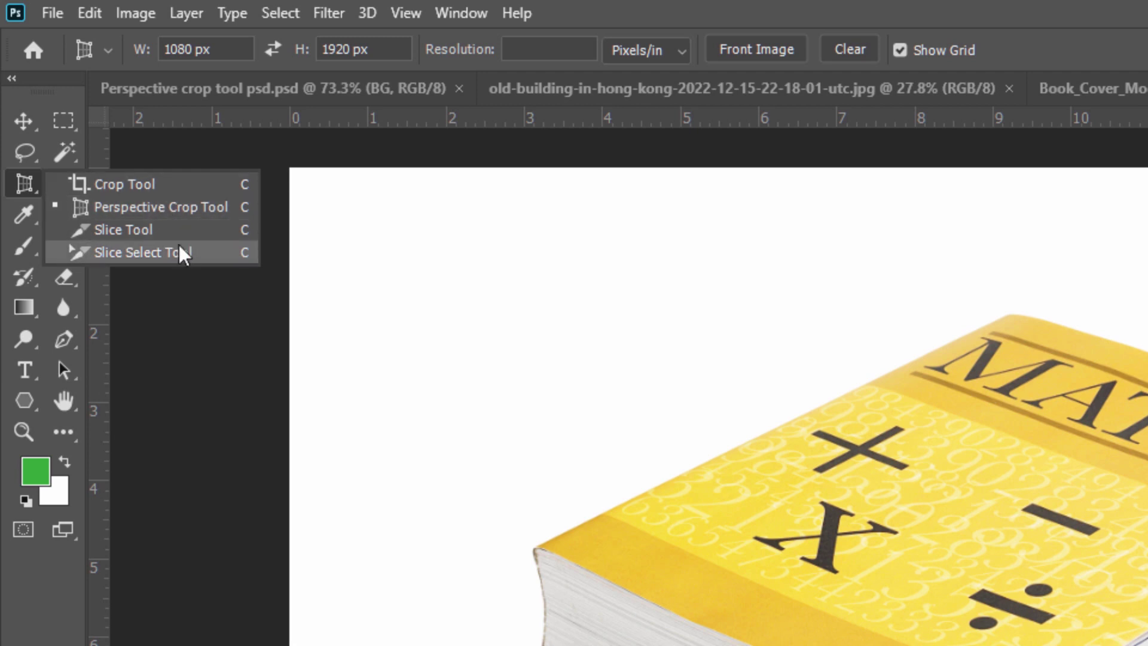
pyautogui.click(78, 207)
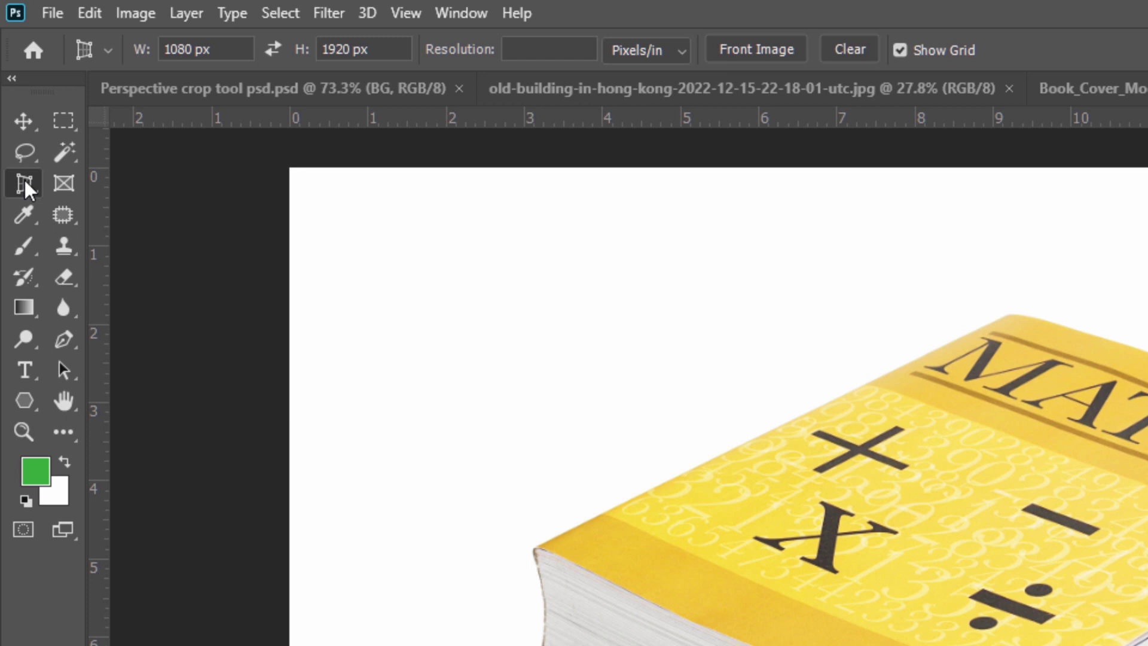
pyautogui.click(26, 117)
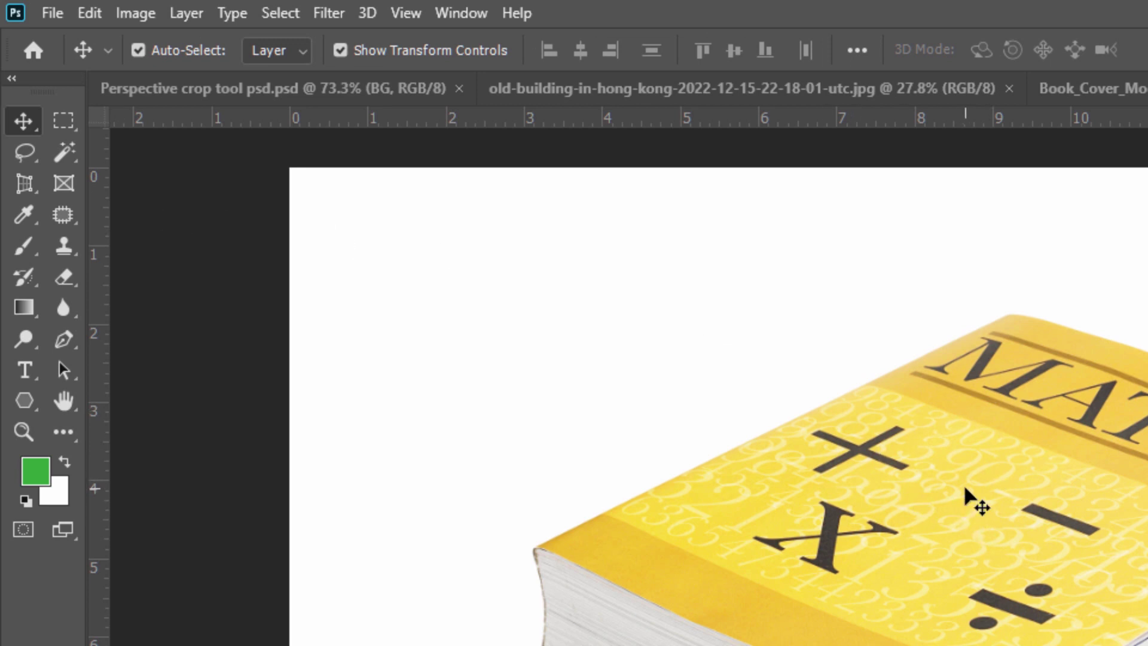
pyautogui.press('c')
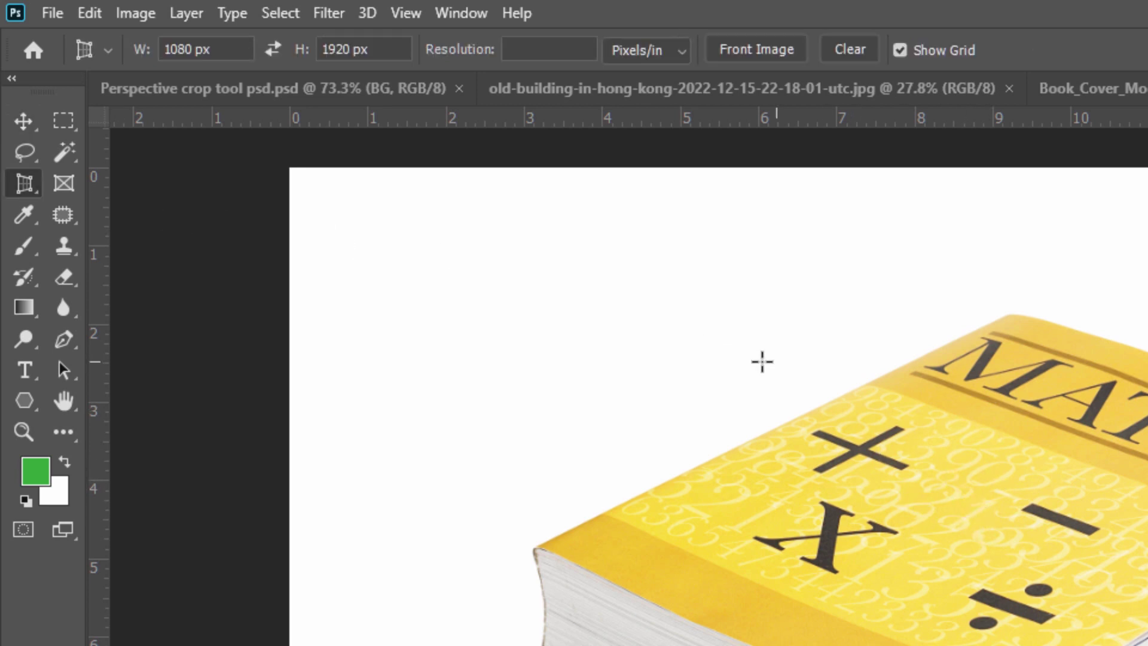
# - Activate the Crop Tool, switch to the Move tool and return to the Crop Tool
pyautogui.rightClick(31, 190)
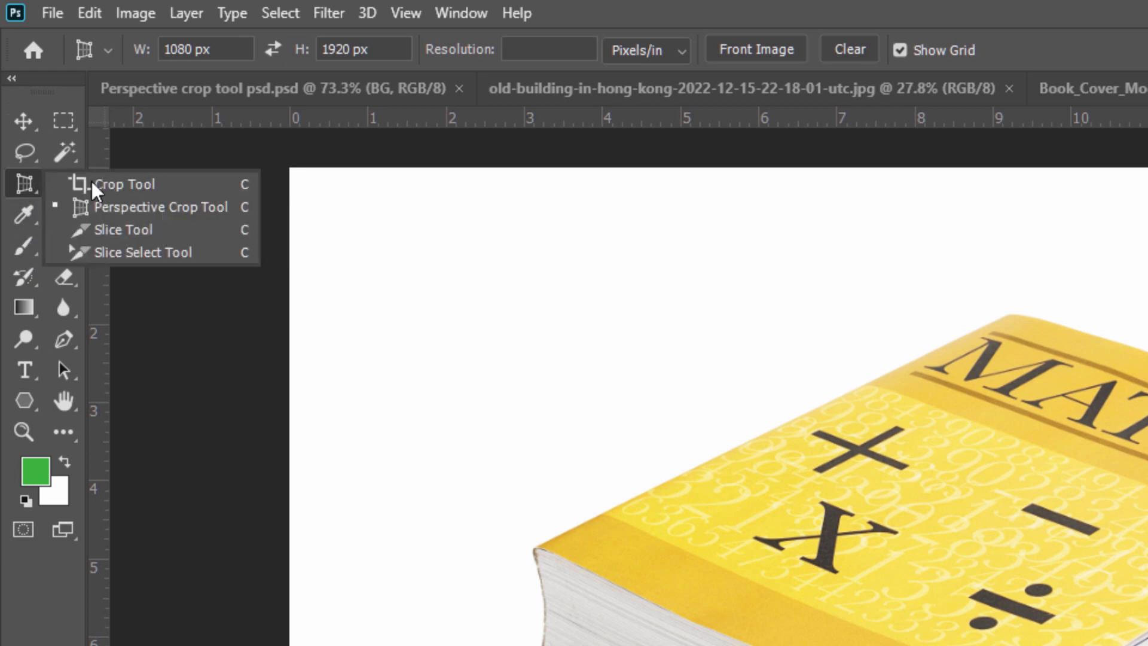
pyautogui.click(136, 186)
pyautogui.click(26, 118)
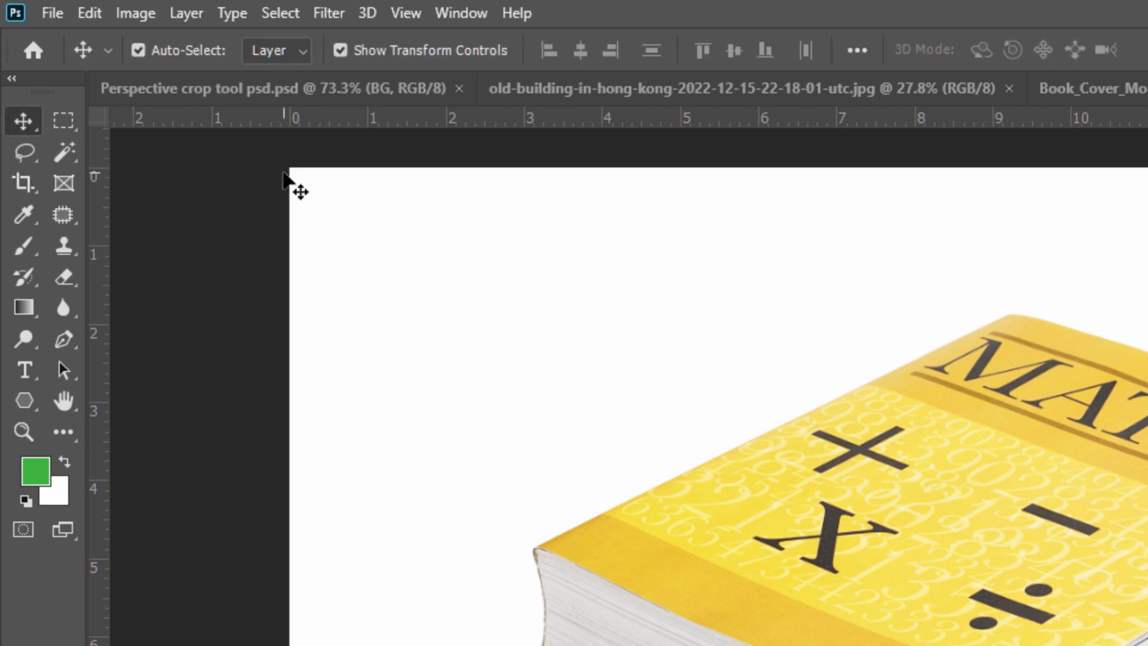
pyautogui.press('c')
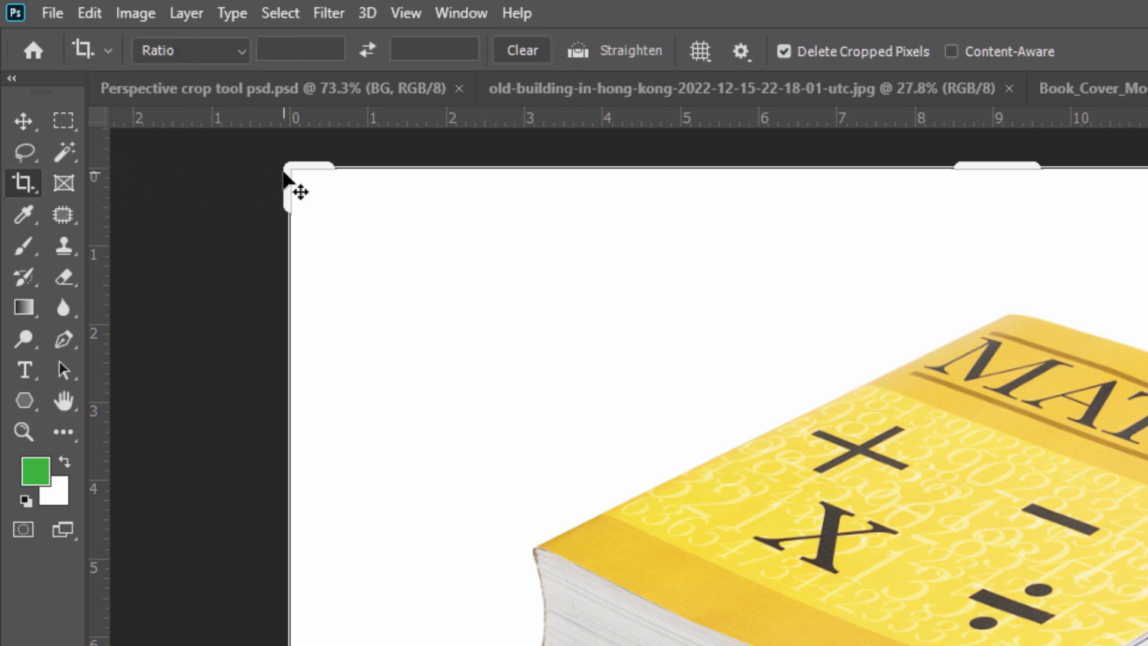
pyautogui.rightClick(24, 191)
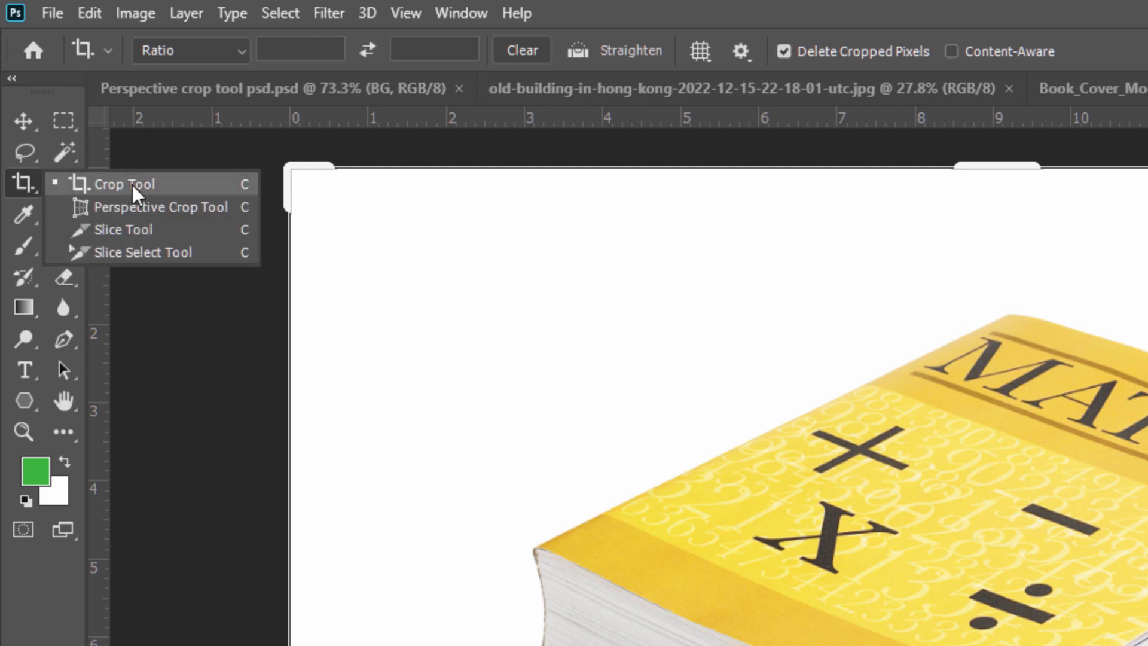
pyautogui.click(22, 186)
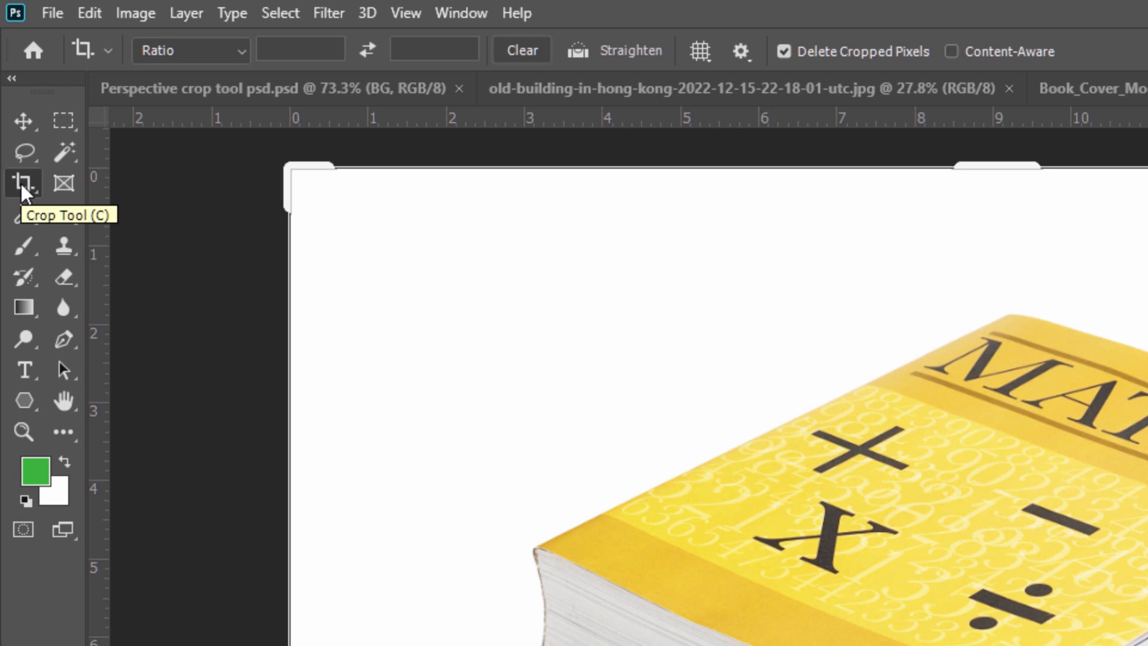
# - Cycle repeatedly through the crop, perspective crop, slice and slice select tools
pyautogui.hotkey('shift', 'c')
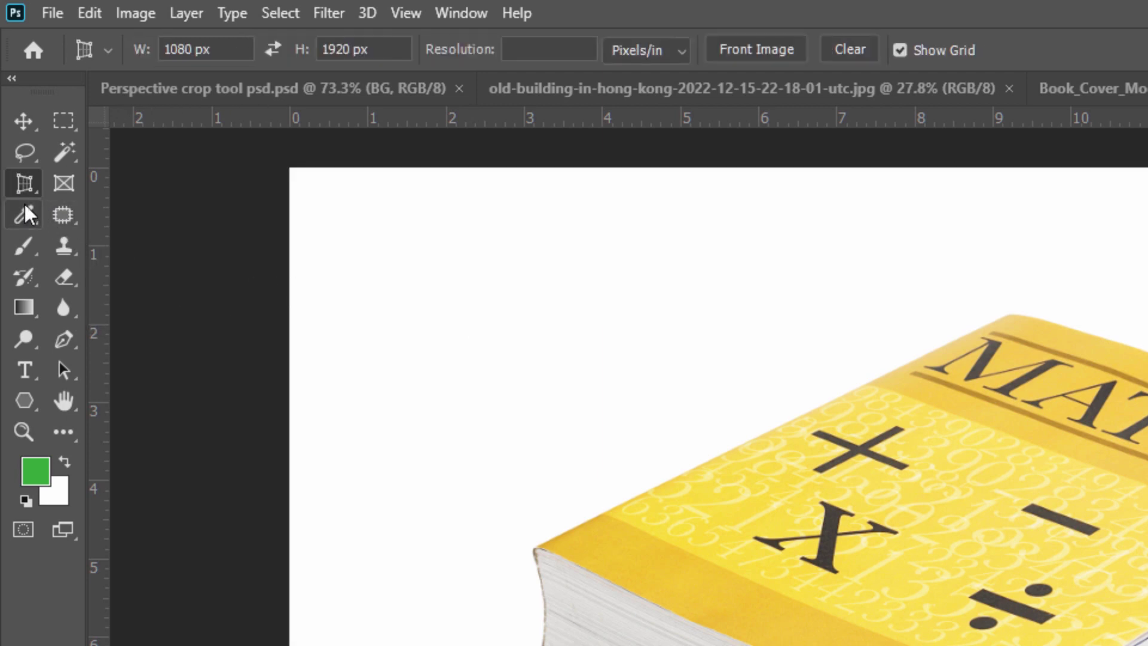
pyautogui.hotkey('shift', 'c')
pyautogui.hotkey('shift', 'c')
pyautogui.hotkey('shift', 'c')
pyautogui.hotkey('shift', 'c')
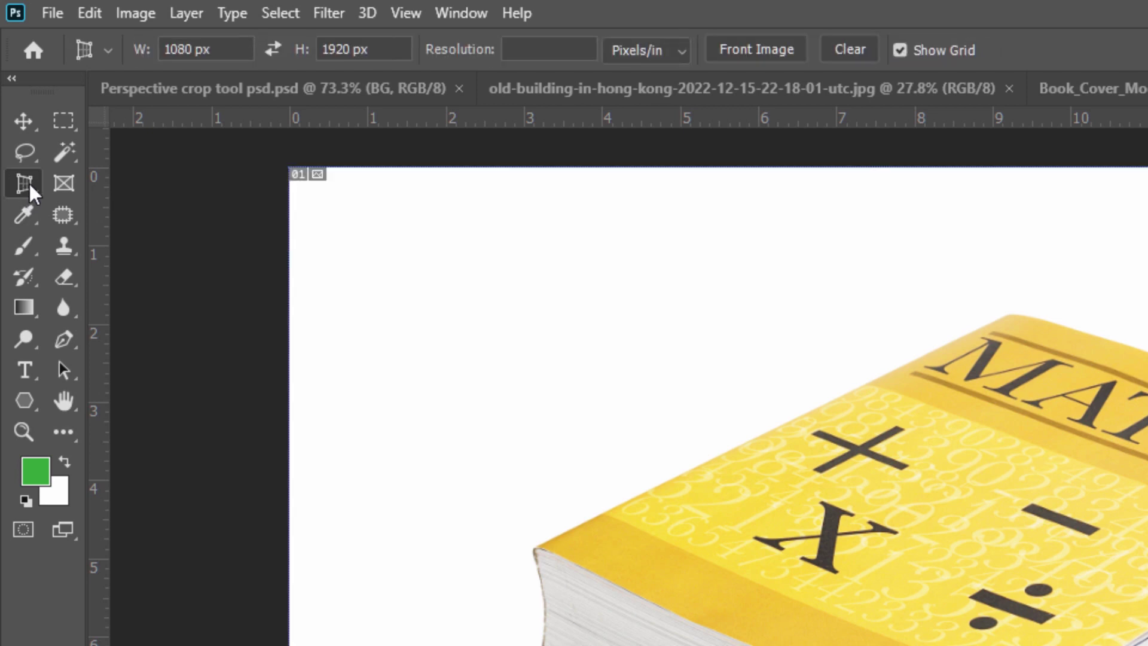
pyautogui.hotkey('shift', 'c')
pyautogui.hotkey('shift', 'c')
pyautogui.hotkey('shift', 'c')
pyautogui.hotkey('shift', 'c')
pyautogui.hotkey('shift', 'c')
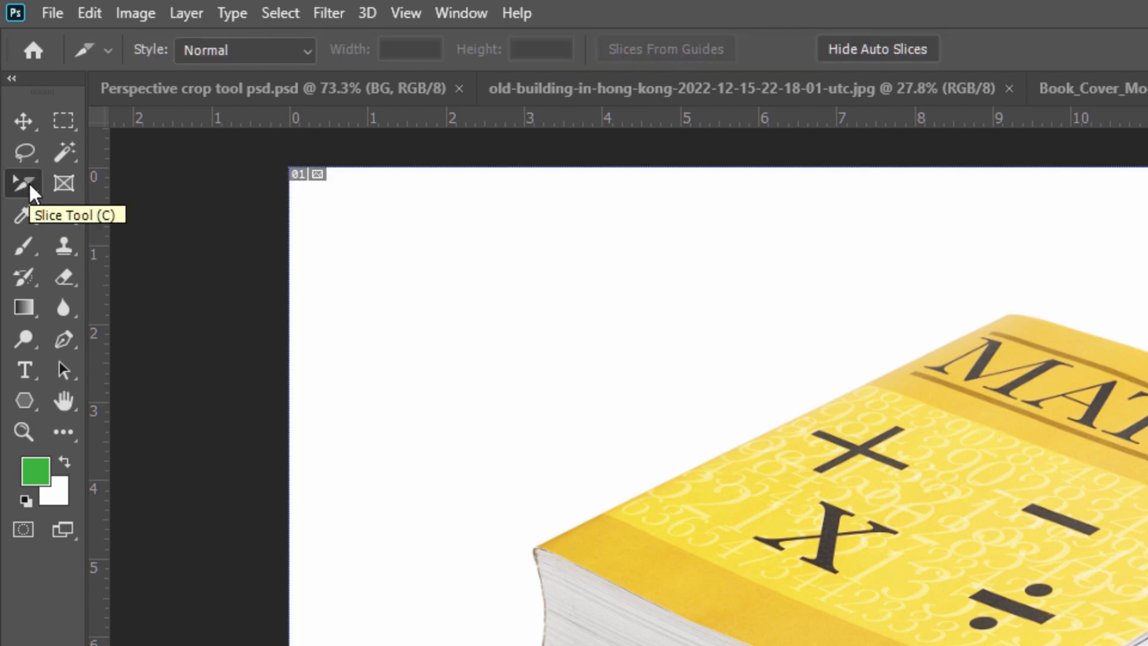
pyautogui.hotkey('shift', 'c')
pyautogui.hotkey('shift', 'c')
pyautogui.hotkey('shift', 'c')
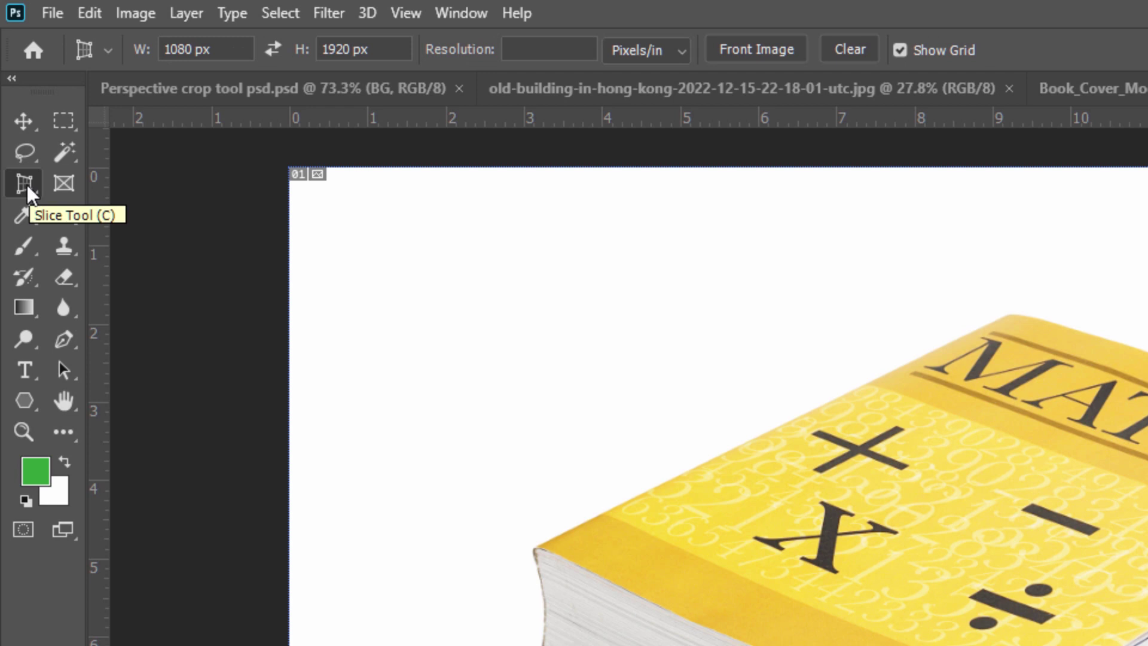
# - Bring the old building image to the front with the Perspective Crop Tool selected
pyautogui.rightClick(27, 186)
pyautogui.click(113, 206)
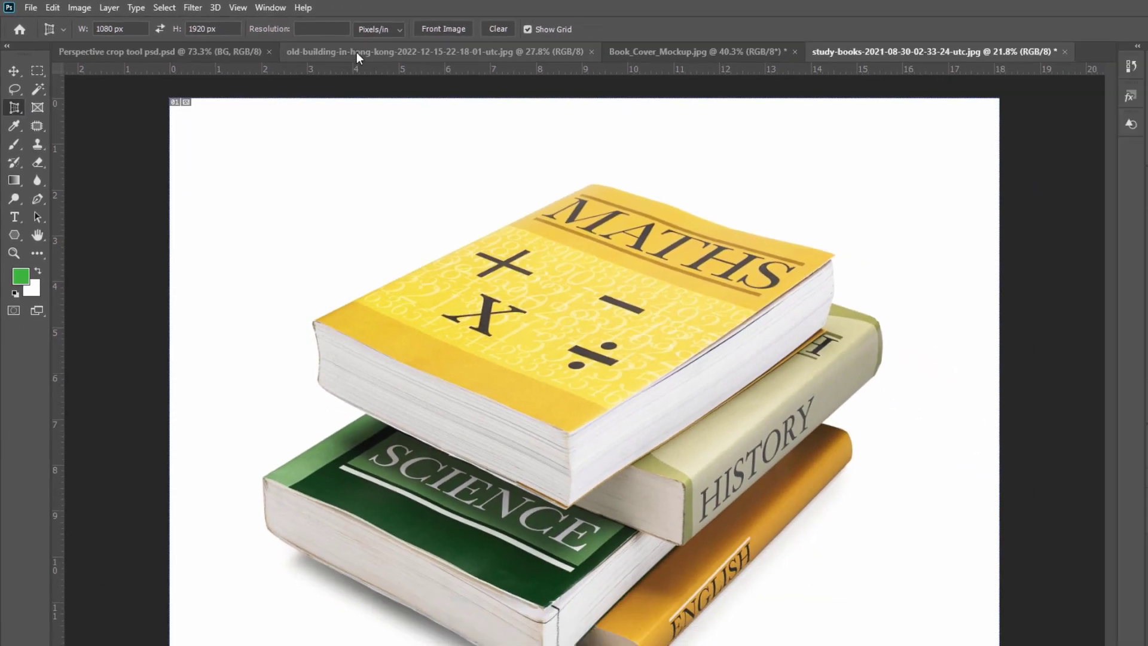
pyautogui.click(711, 89)
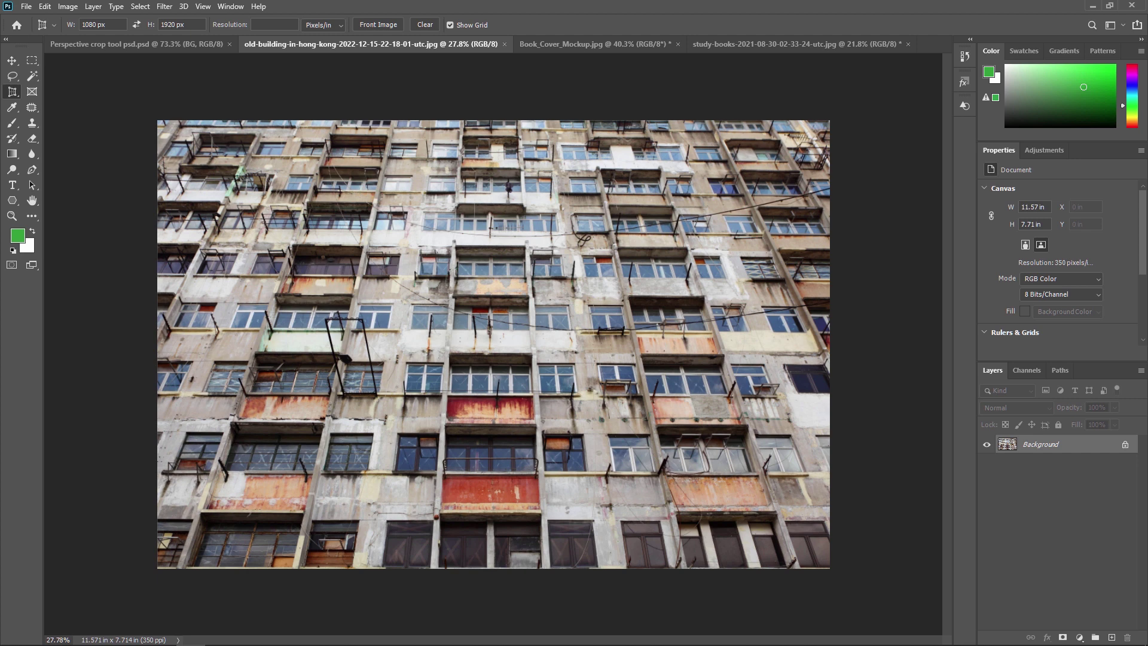
pyautogui.click(12, 91)
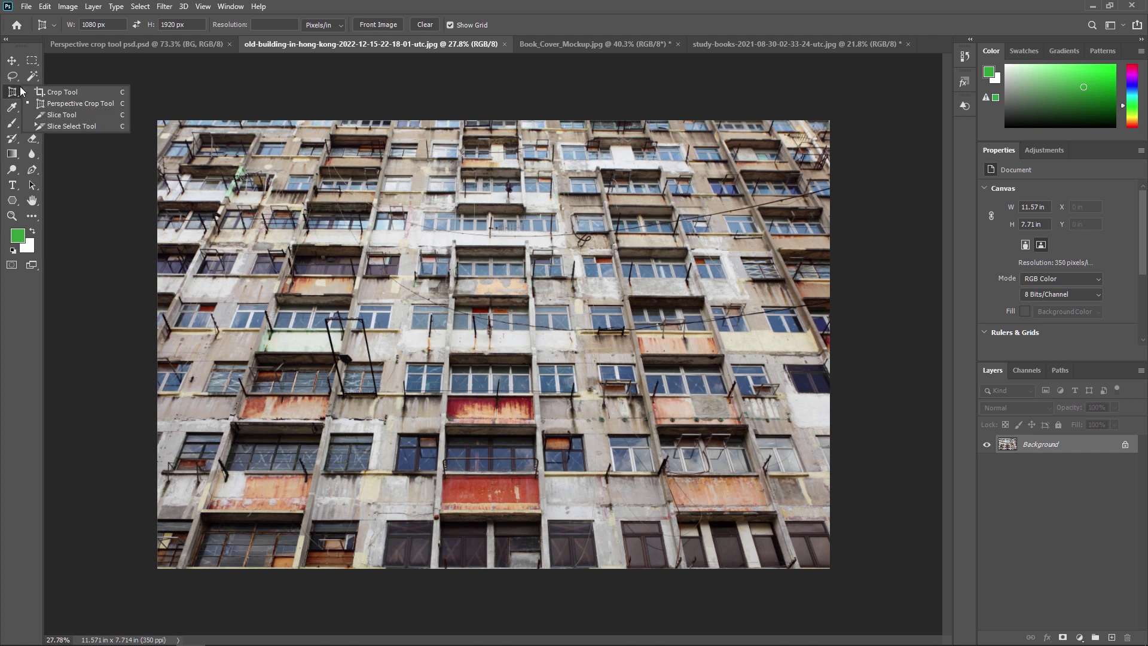
pyautogui.click(62, 104)
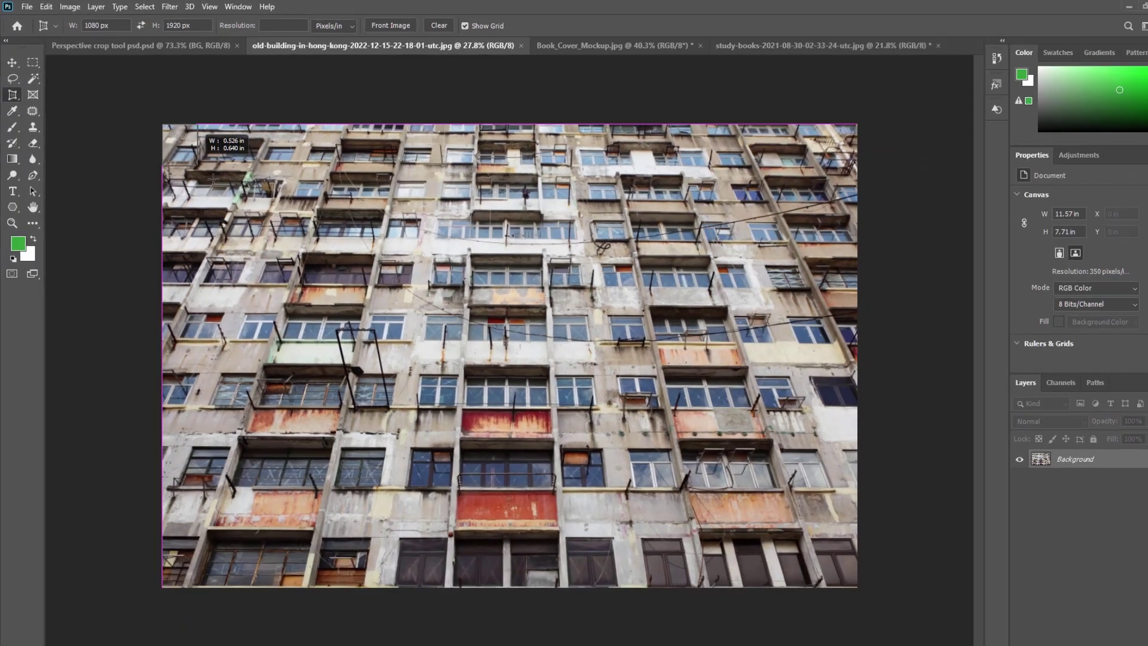
# - Draw a perspective crop over the entire building image and toggle its grid off and on again
pyautogui.moveTo(309, 241); pyautogui.dragTo(834, 548)
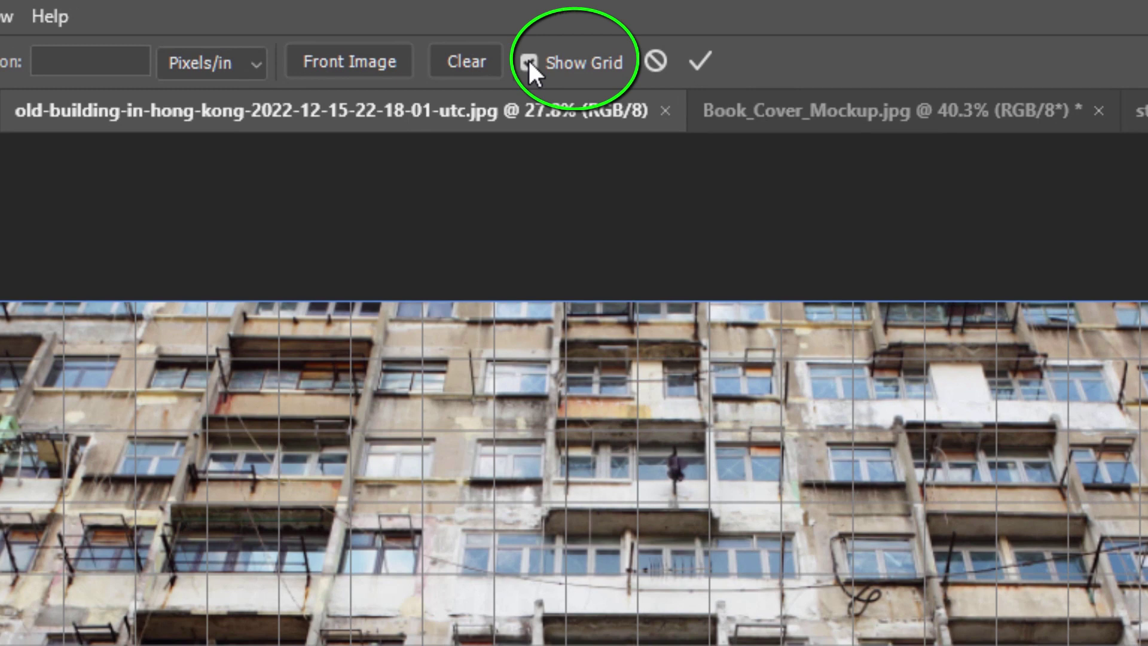
pyautogui.click(529, 62)
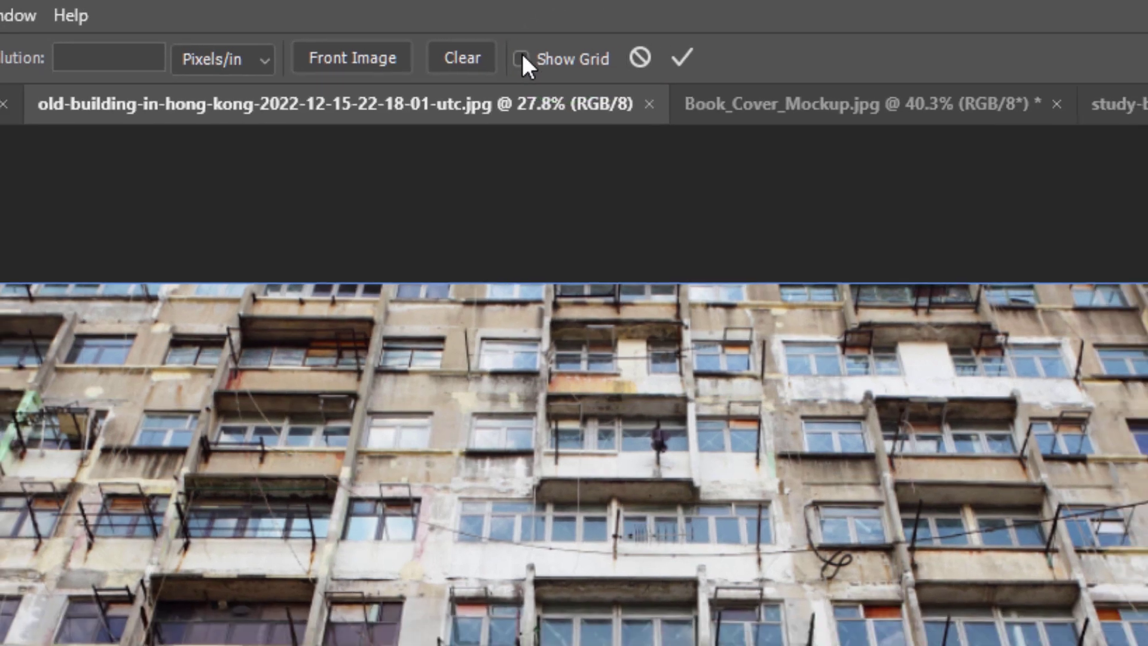
pyautogui.click(528, 62)
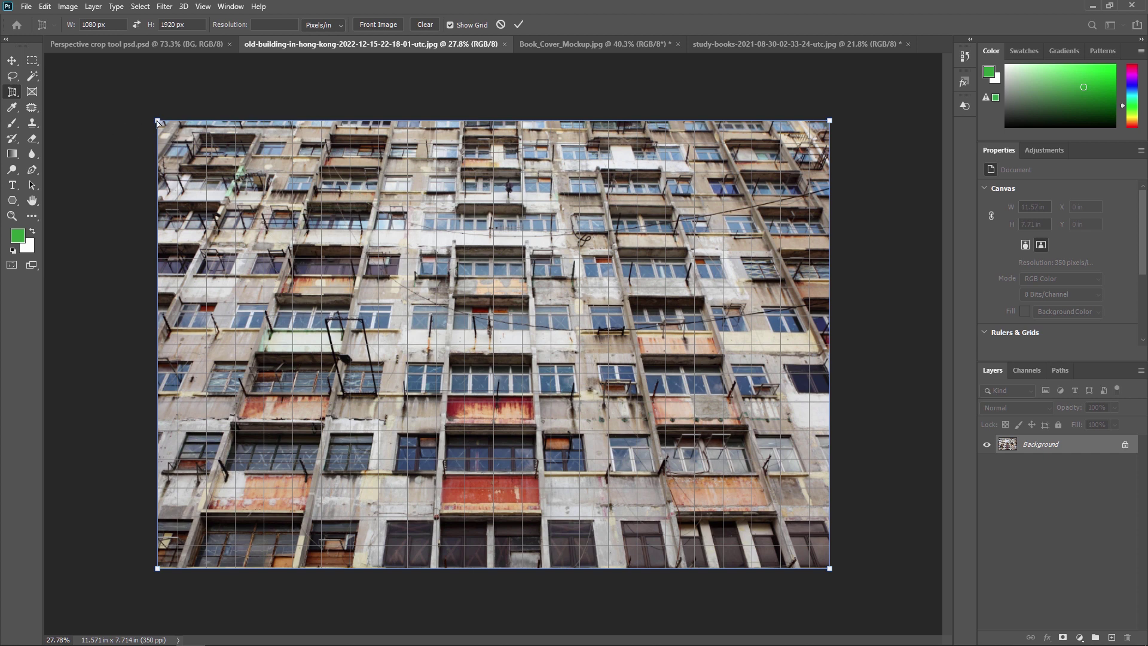
# - Move the four crop corners inward to align both sides with the slanting facade columns and apply the perspective crop
pyautogui.moveTo(159, 121); pyautogui.dragTo(270, 155)
pyautogui.moveTo(314, 144); pyautogui.dragTo(334, 127)
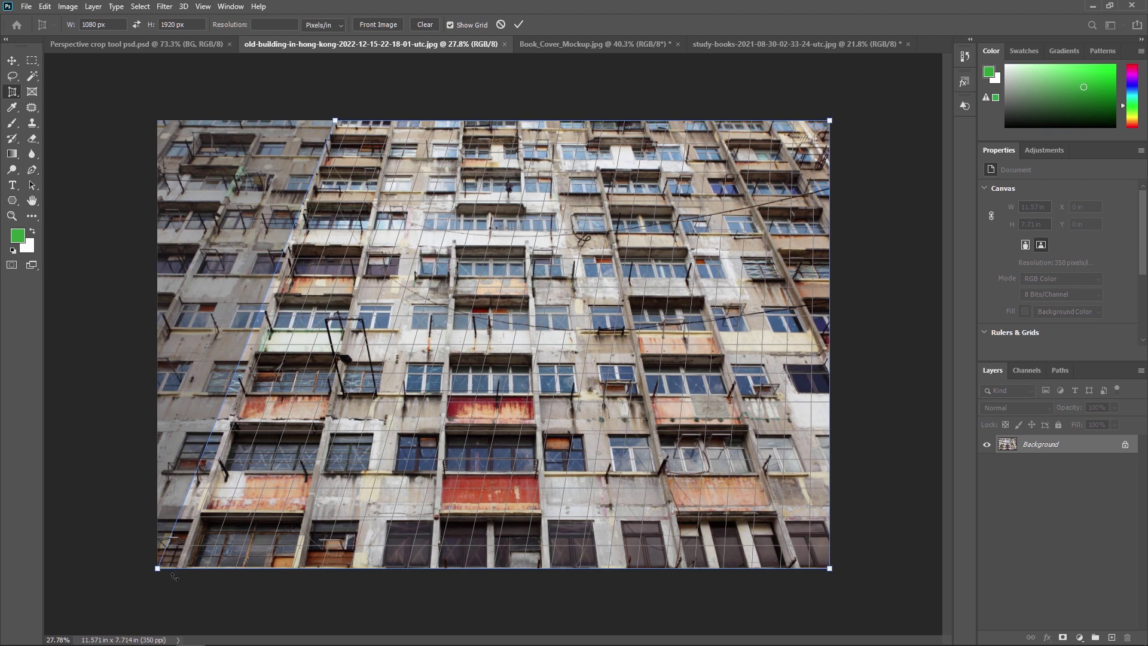
pyautogui.moveTo(158, 571); pyautogui.dragTo(177, 572)
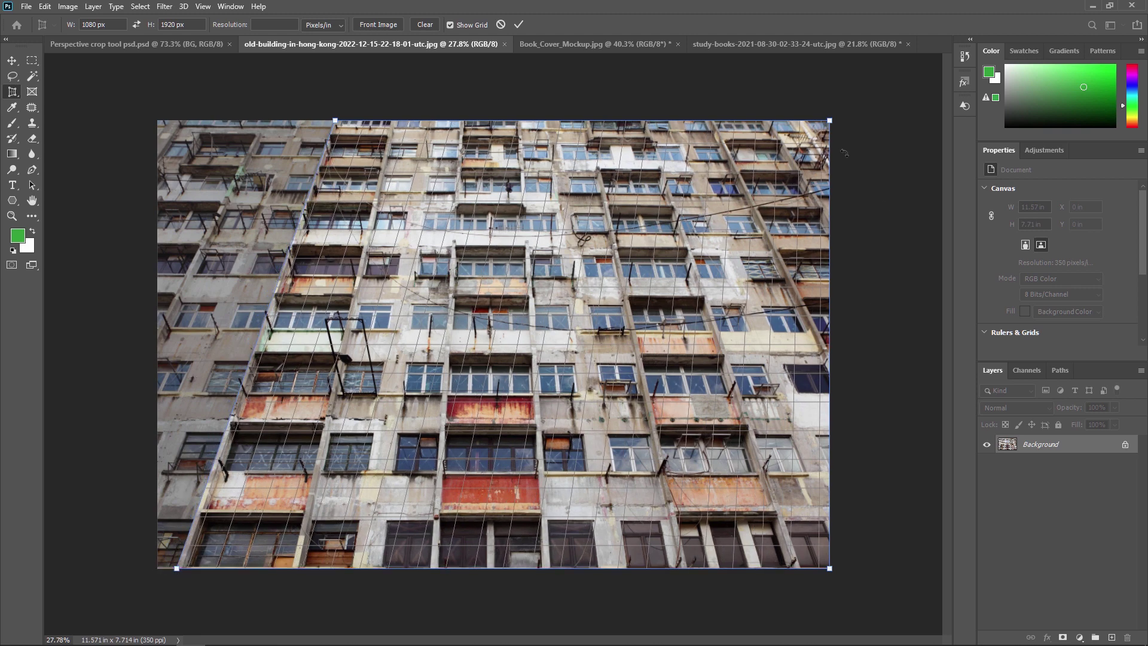
pyautogui.moveTo(833, 128); pyautogui.dragTo(716, 122)
pyautogui.moveTo(830, 569); pyautogui.dragTo(800, 569)
pyautogui.moveTo(716, 120); pyautogui.dragTo(648, 127)
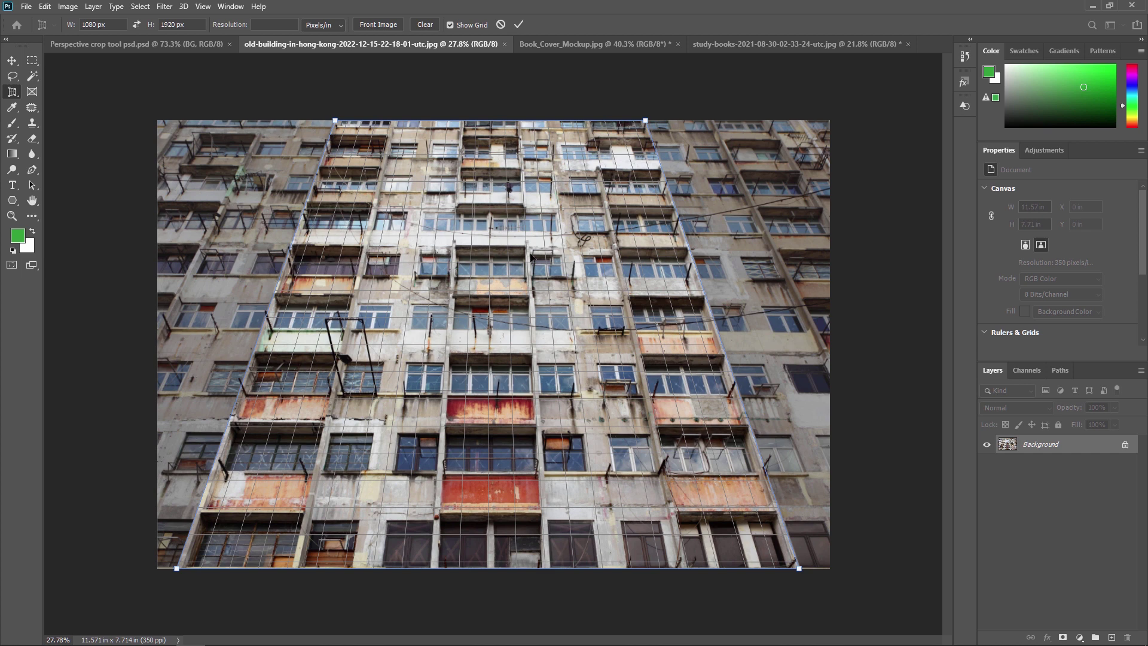
pyautogui.click(519, 24)
# - Discard the stray crop point and undo the perspective crop of the building
pyautogui.click(647, 385)
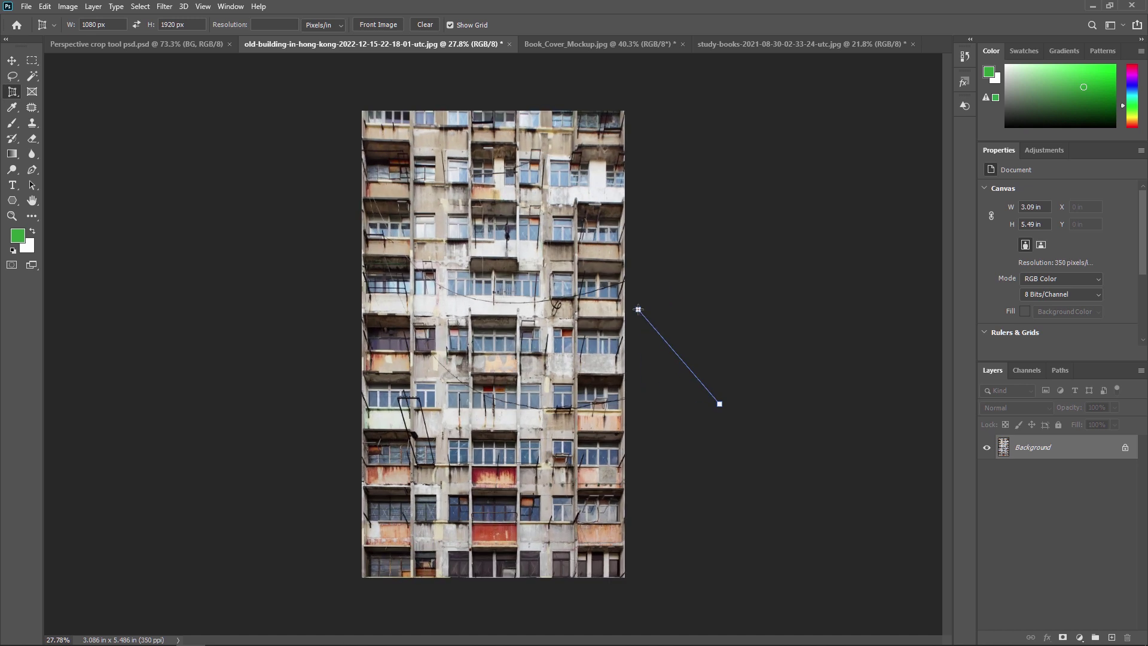
pyautogui.press('Escape')
pyautogui.hotkey('ctrl', 'z')
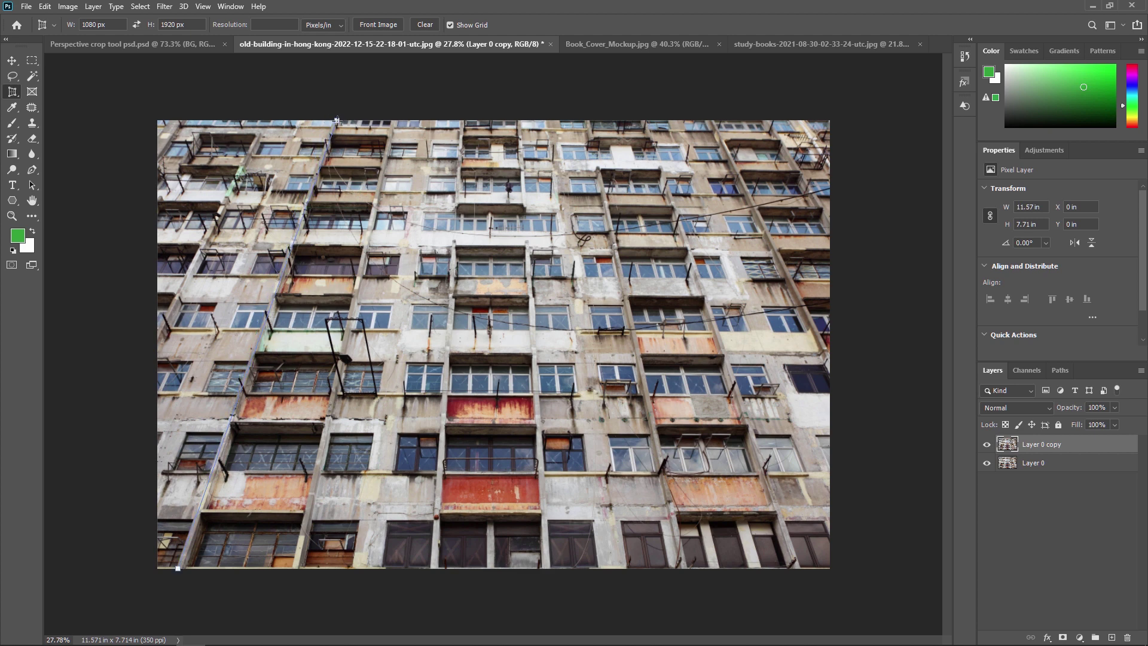
# - Mark the corners of the facade section between the outer slanting columns point by point and apply the perspective crop
pyautogui.click(338, 120)
pyautogui.click(645, 120)
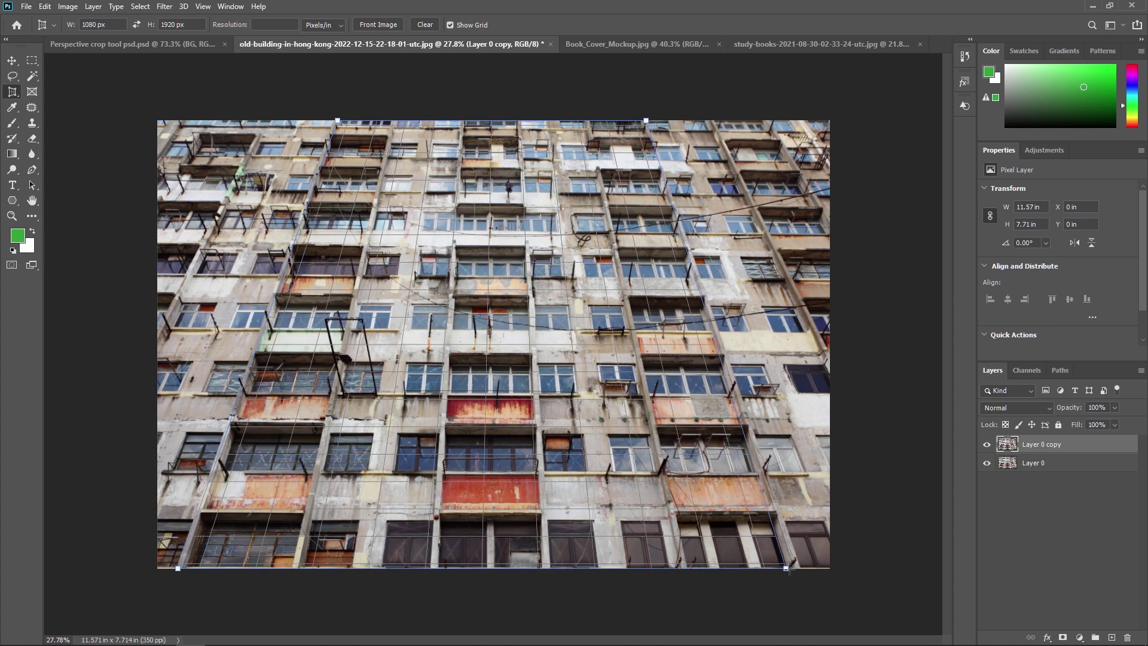
pyautogui.click(800, 568)
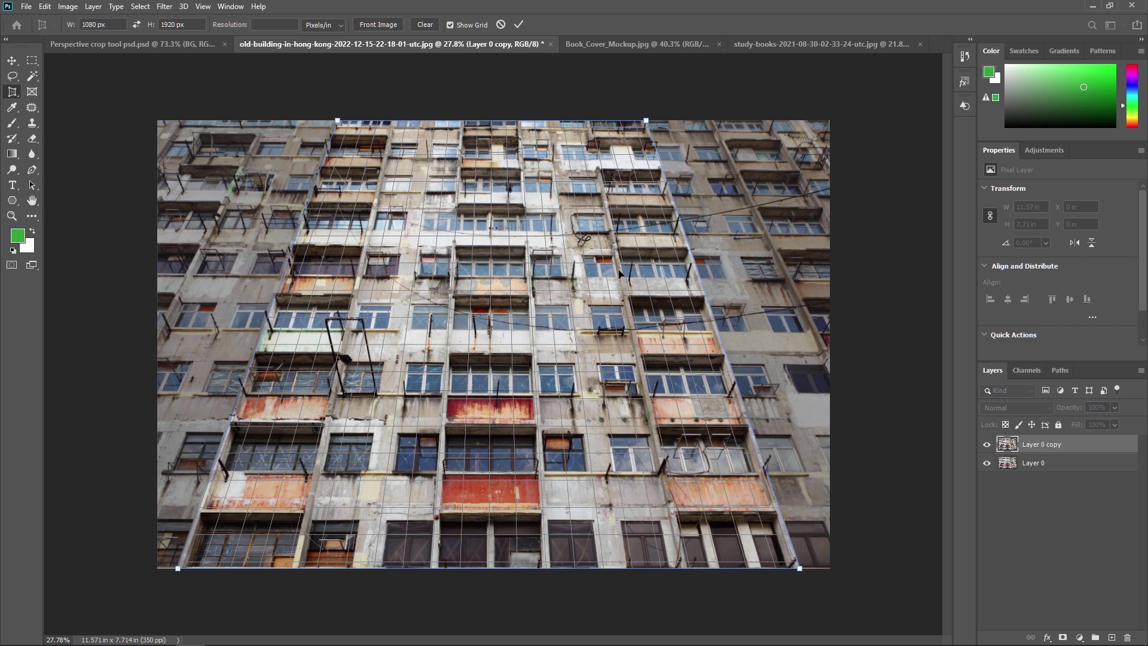
pyautogui.click(519, 28)
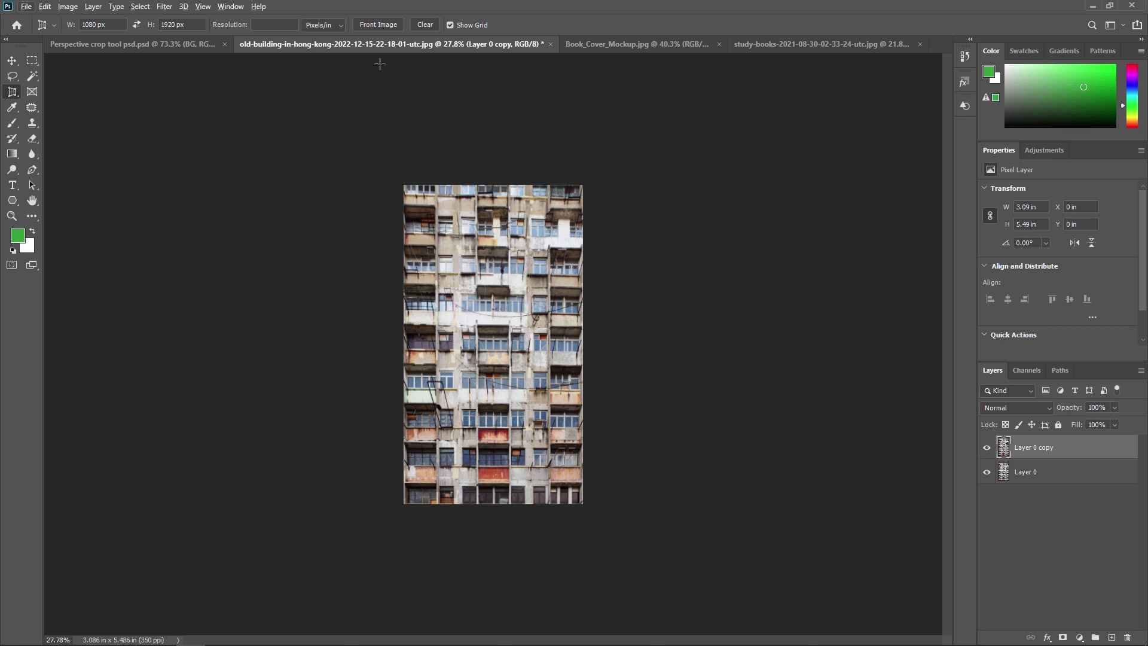
# - Bring Book_Cover_Mockup.jpg to the front with the Perspective Crop Tool selected
pyautogui.click(594, 47)
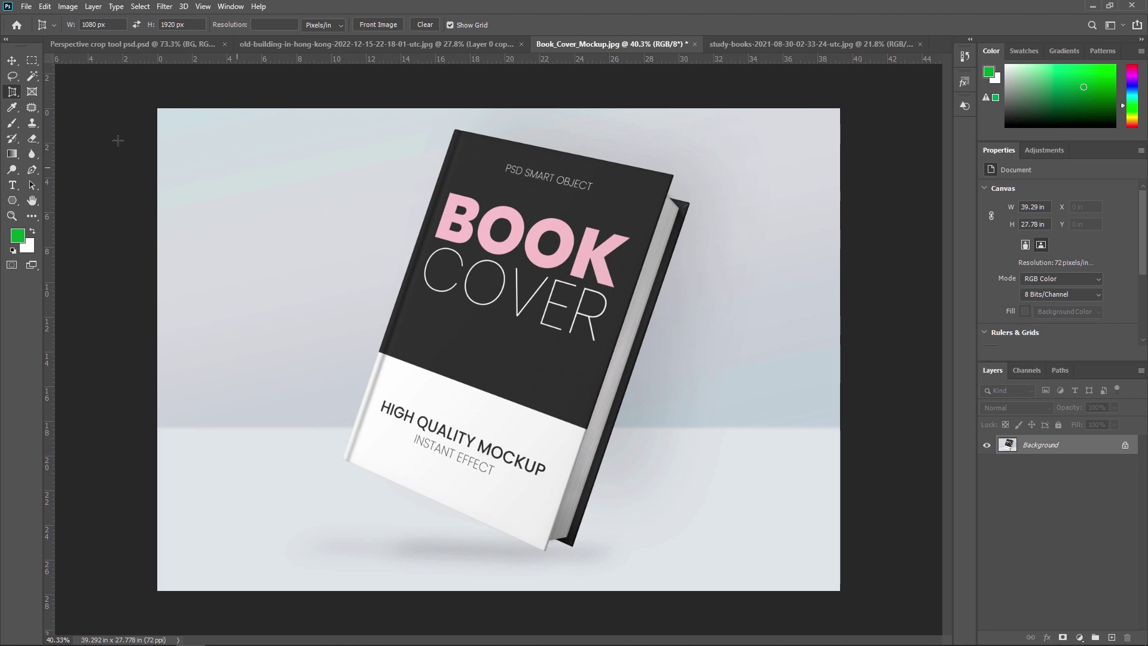
pyautogui.click(14, 95)
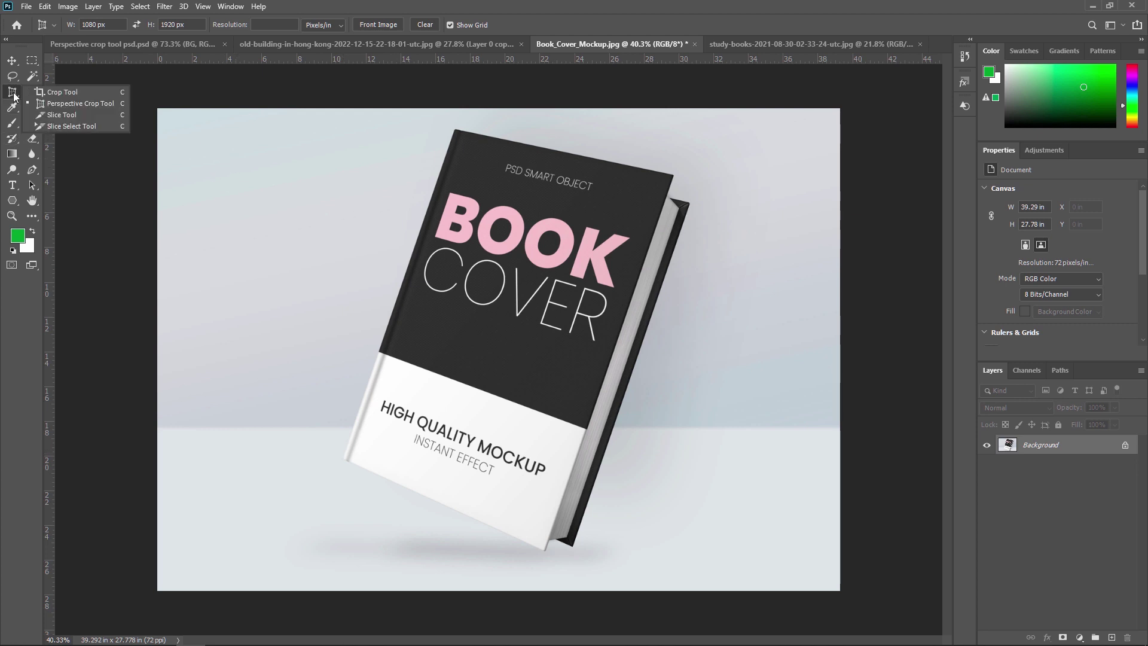
pyautogui.click(75, 104)
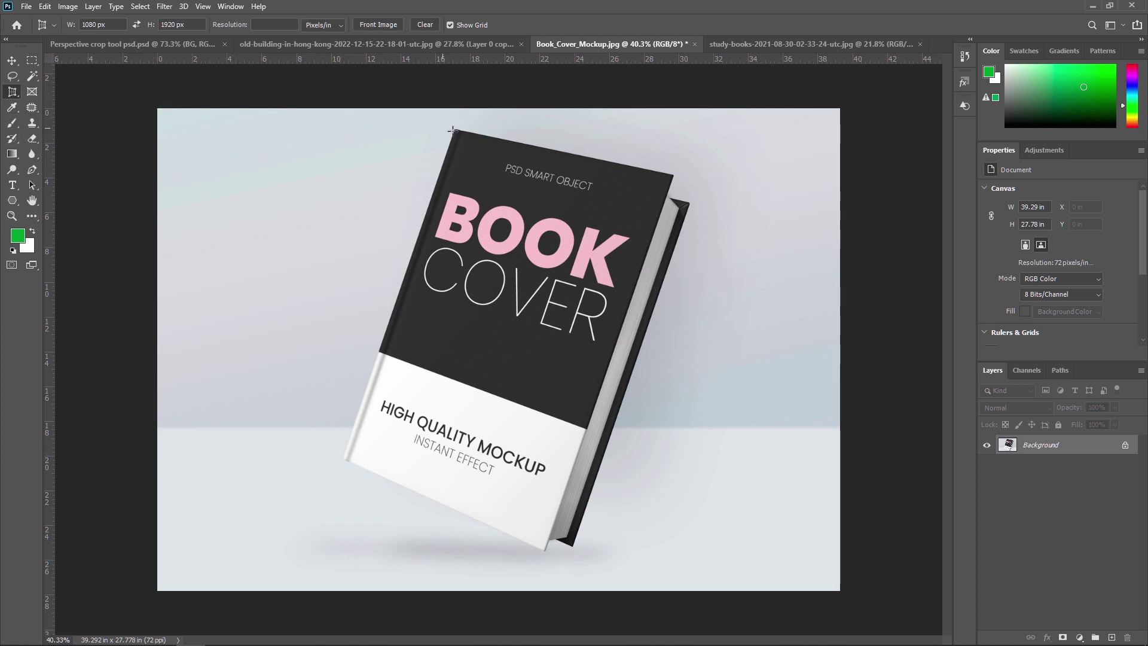
# - Mark the first two perspective crop points at the upper-left and upper-right corners of the black-and-white book's front cover
pyautogui.scroll(5, 489, 146)
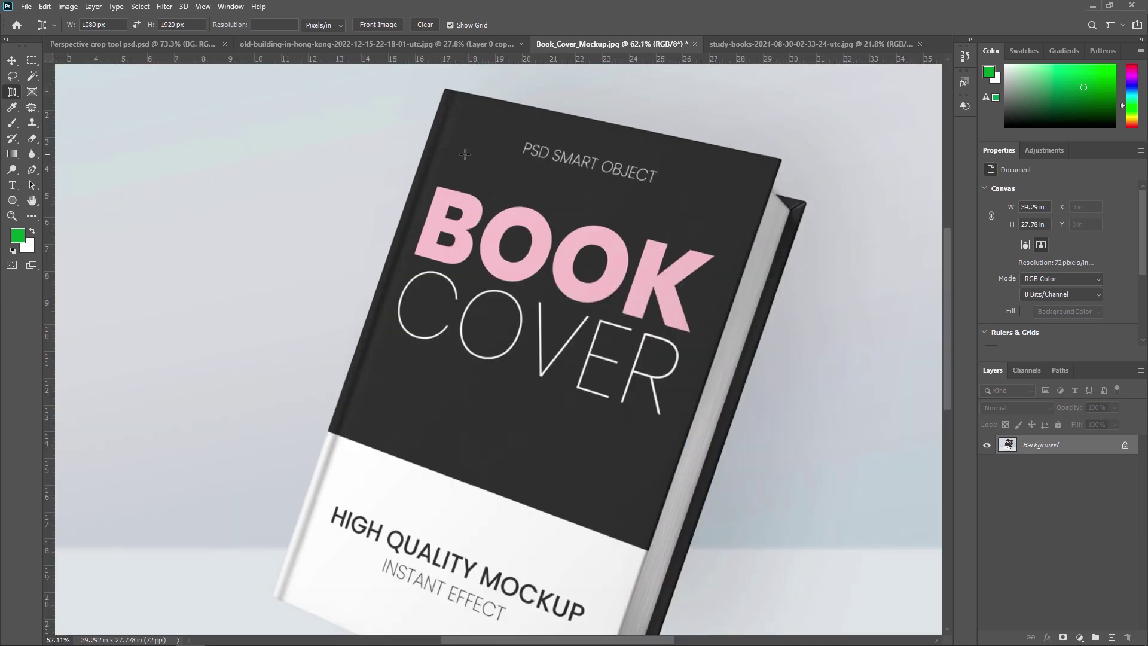
pyautogui.scroll(2, 410, 167)
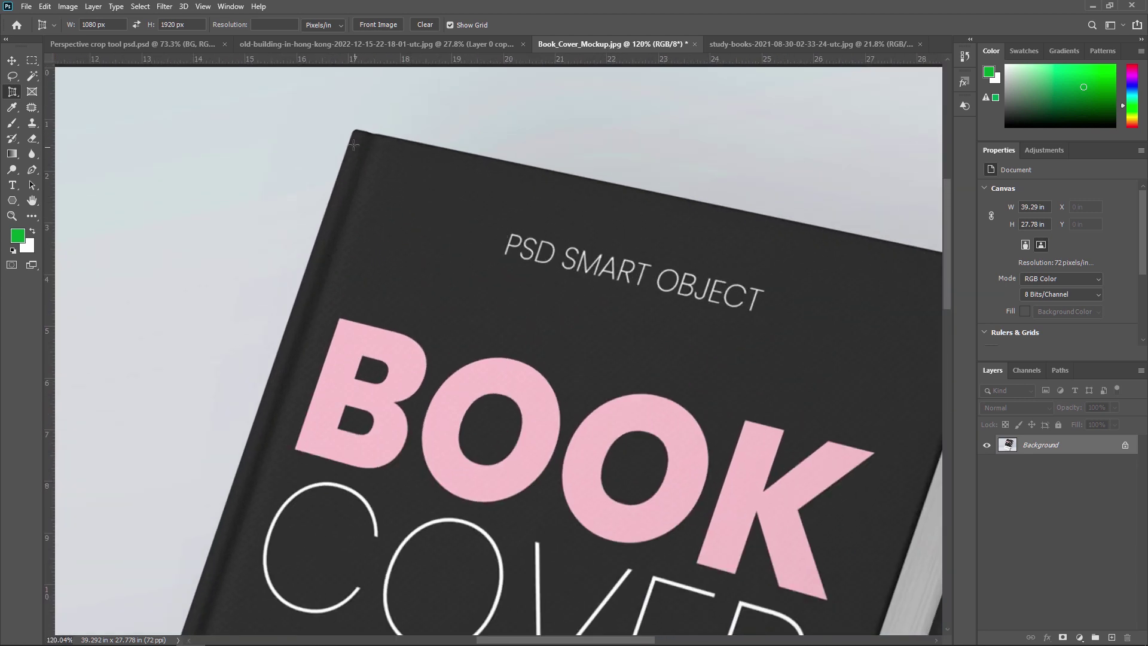
pyautogui.click(356, 129)
pyautogui.moveTo(577, 192); pyautogui.dragTo(380, 112)
pyautogui.click(688, 165)
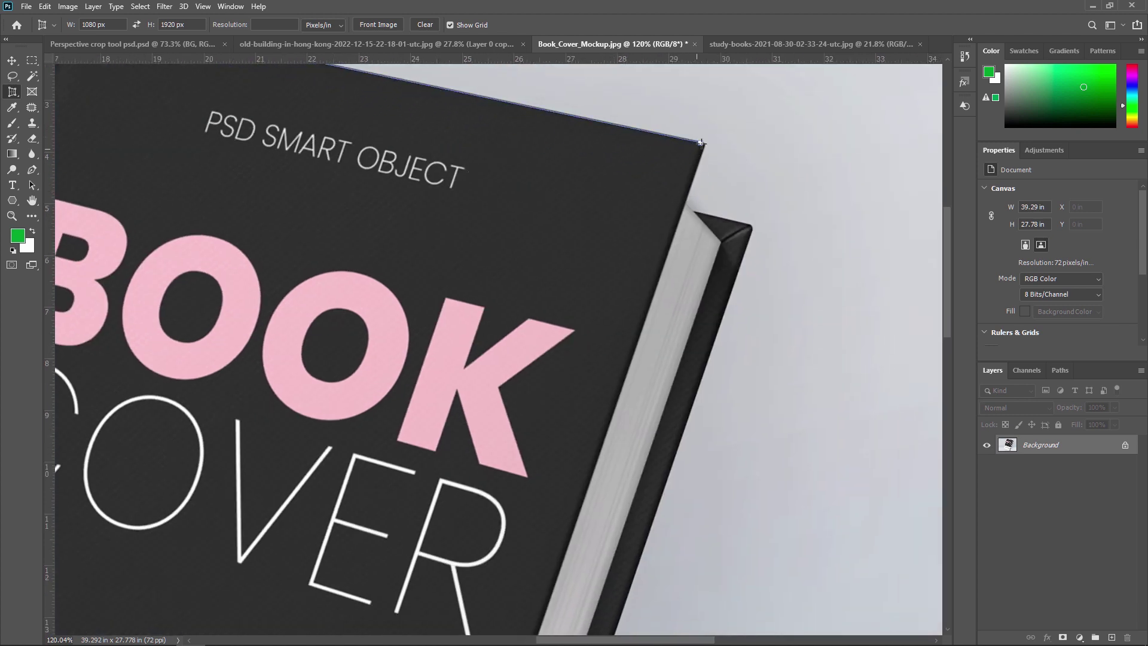
pyautogui.click(704, 144)
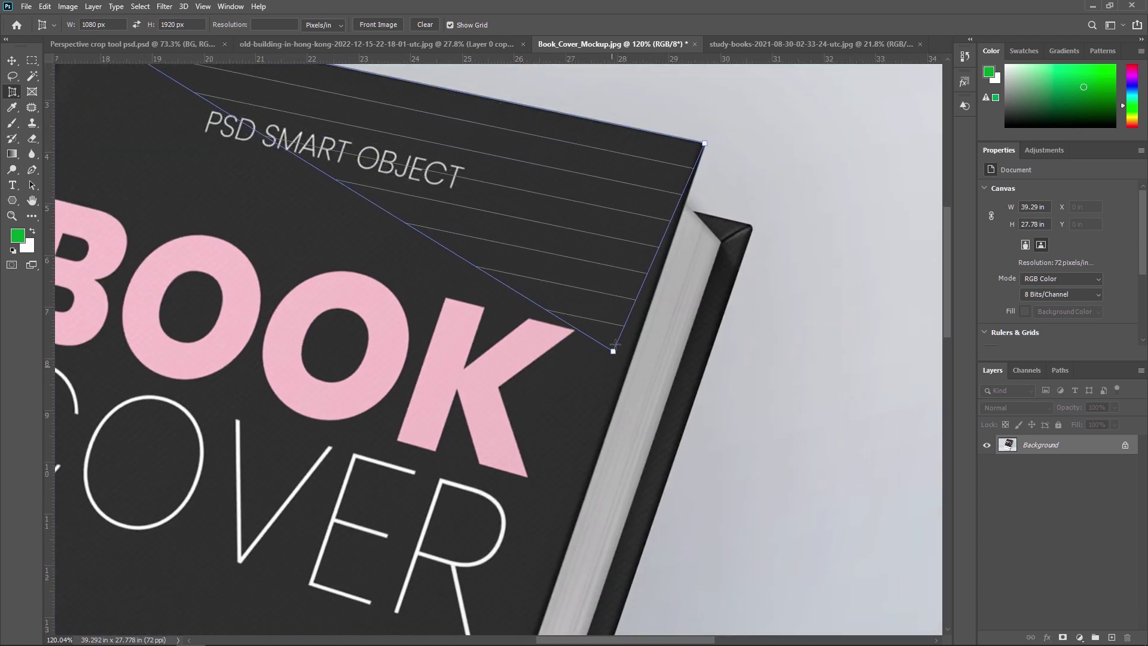
# - Place the remaining crop points on the front cover's lower-right and lower-left corners and apply the perspective crop
pyautogui.click(616, 342)
pyautogui.moveTo(571, 387); pyautogui.dragTo(755, 247)
pyautogui.moveTo(709, 492); pyautogui.dragTo(616, 310)
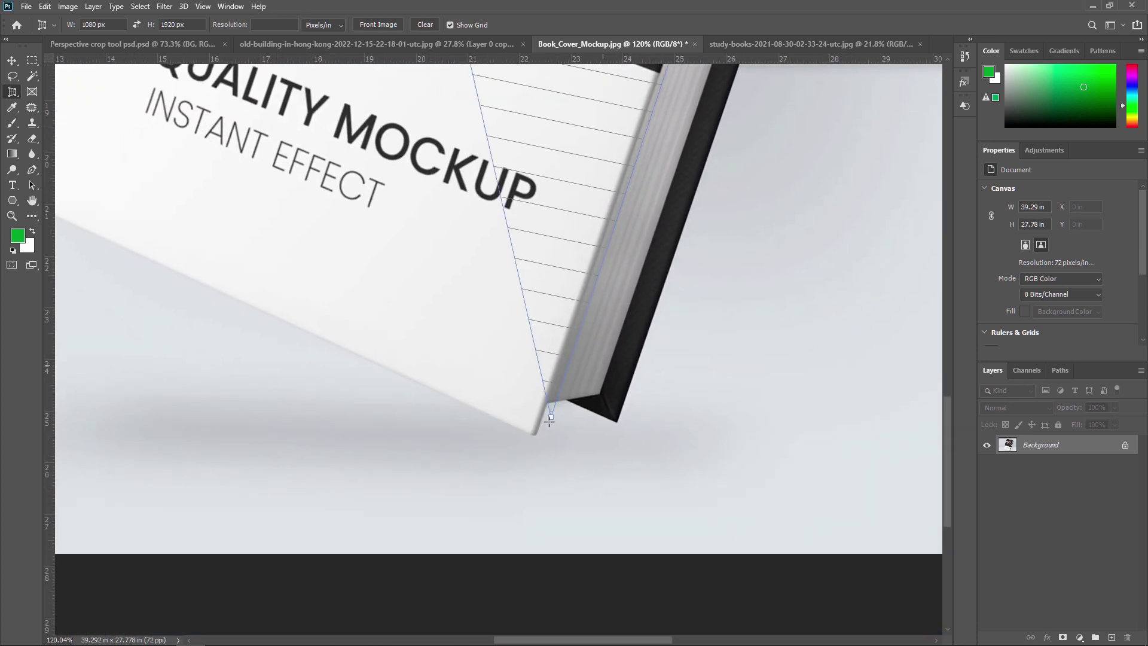
pyautogui.moveTo(467, 360); pyautogui.dragTo(666, 441)
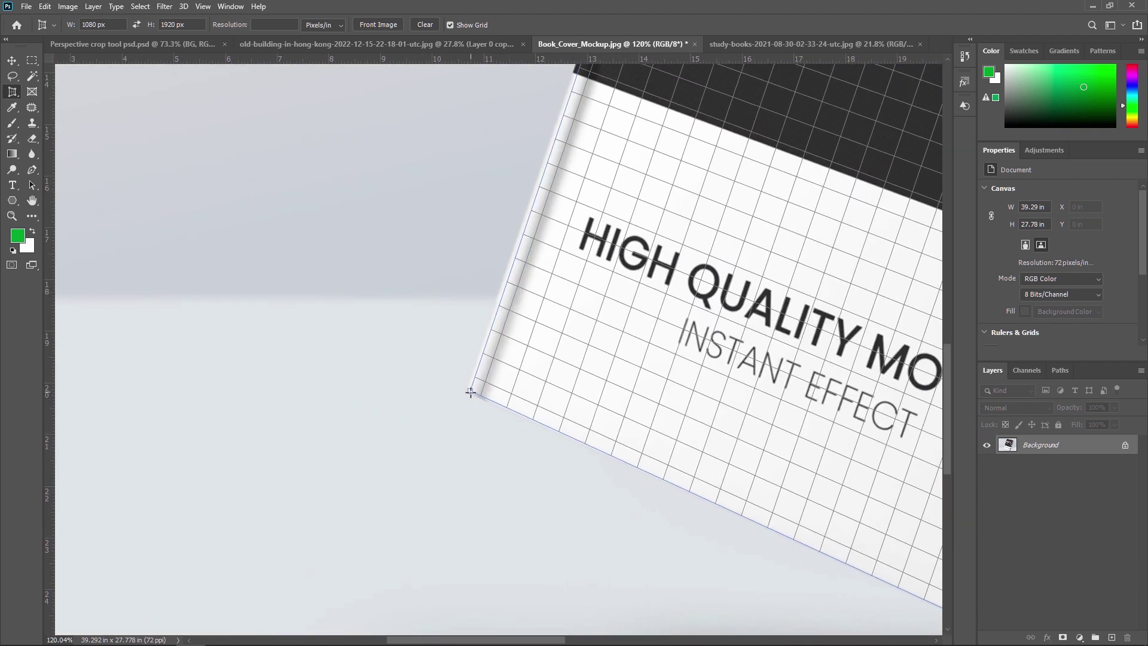
pyautogui.click(470, 392)
pyautogui.scroll(-5, 513, 350)
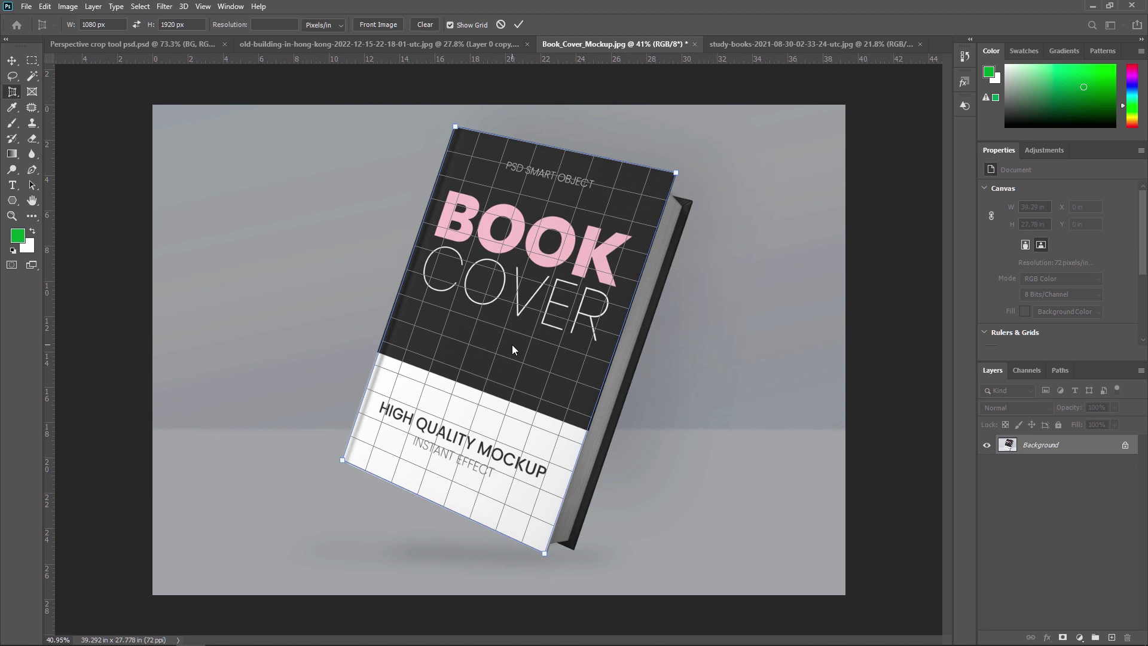
pyautogui.press('Return')
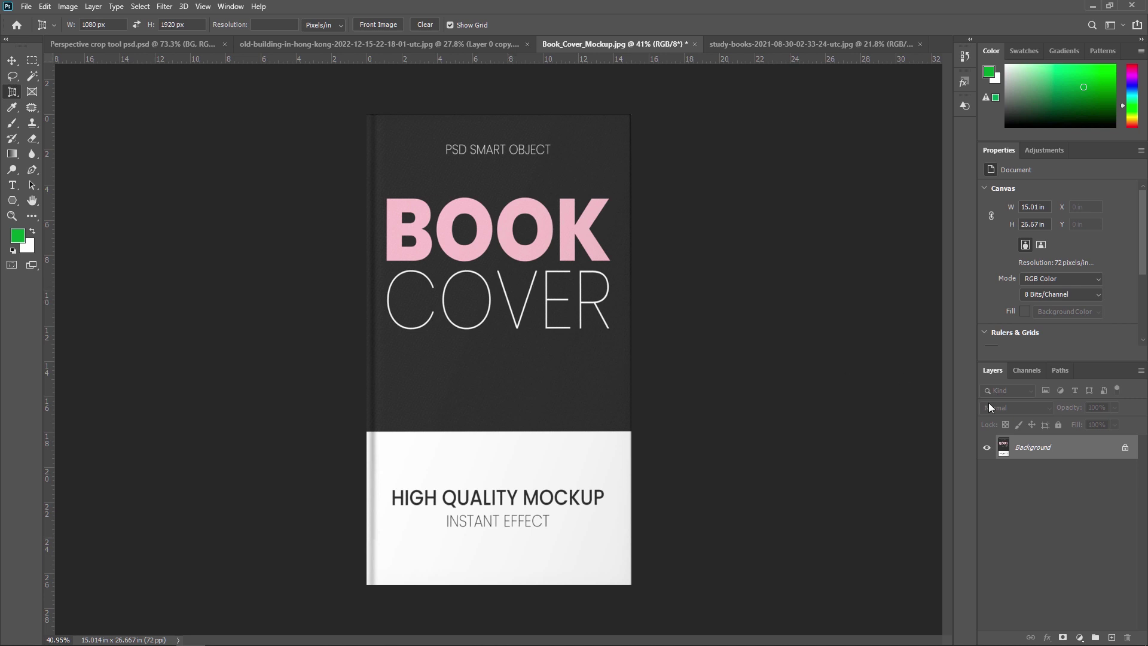
# - Unlock the background layer and use the Crop Tool to widen the canvas to about 16.64 in
pyautogui.click(1125, 447)
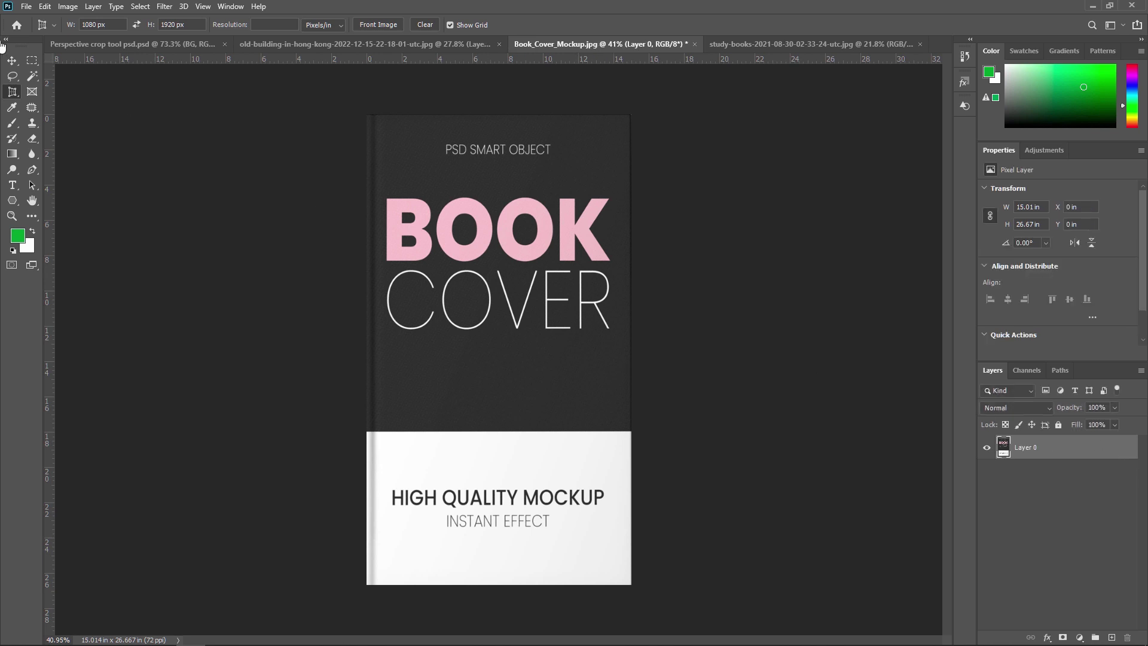
pyautogui.rightClick(13, 91)
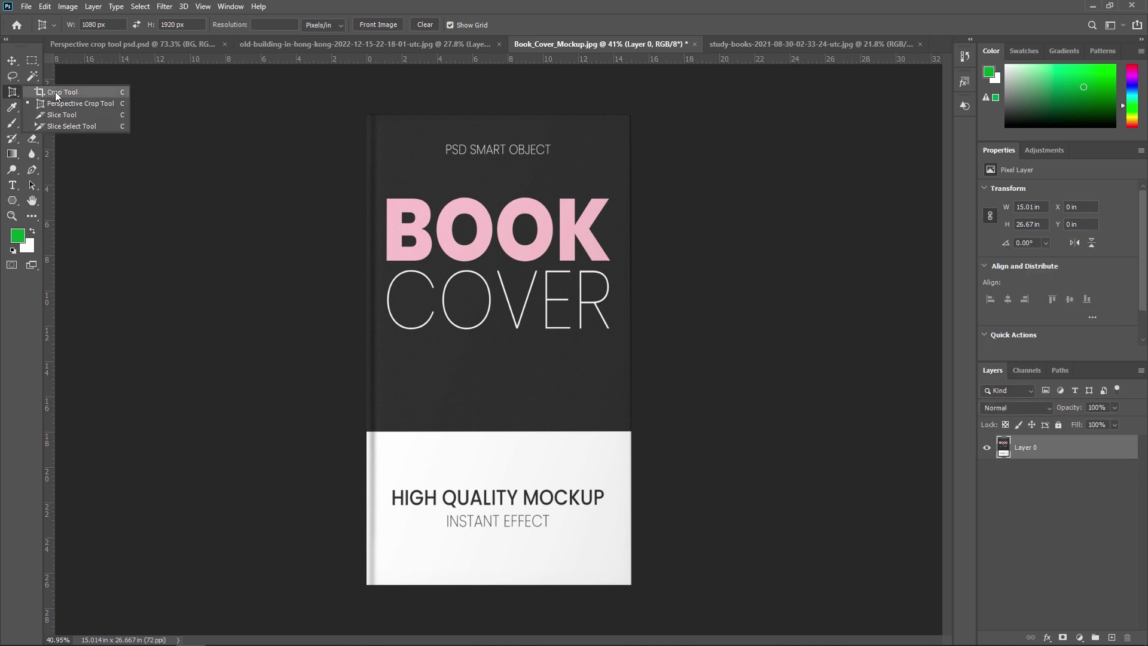
pyautogui.click(56, 91)
pyautogui.moveTo(632, 339); pyautogui.dragTo(648, 338)
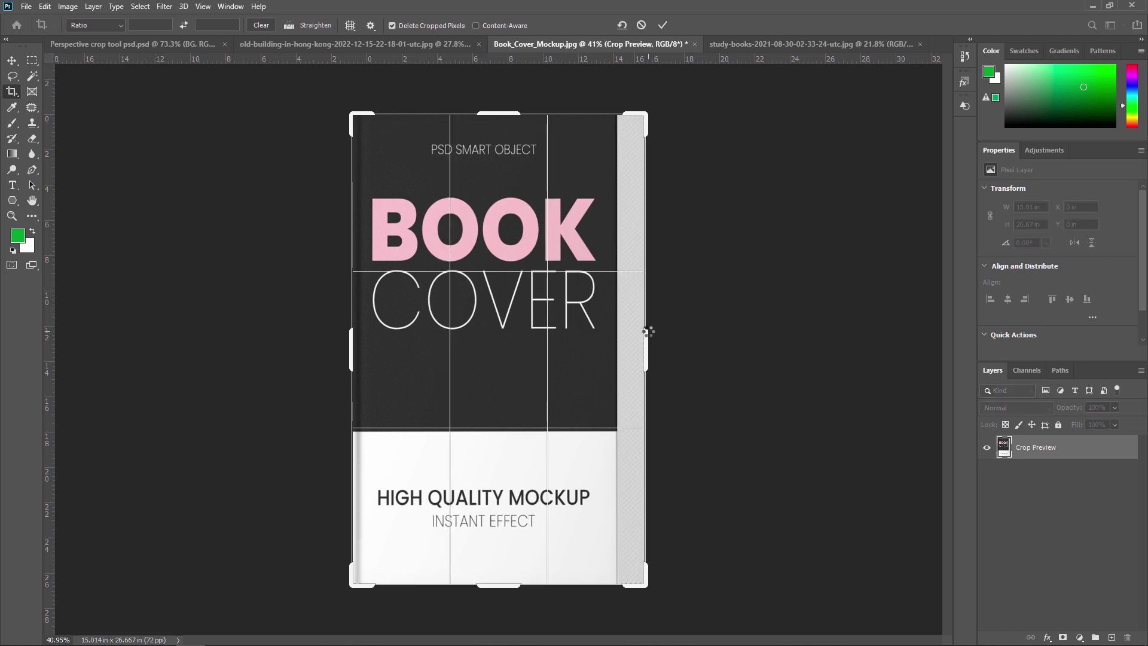
pyautogui.click(12, 61)
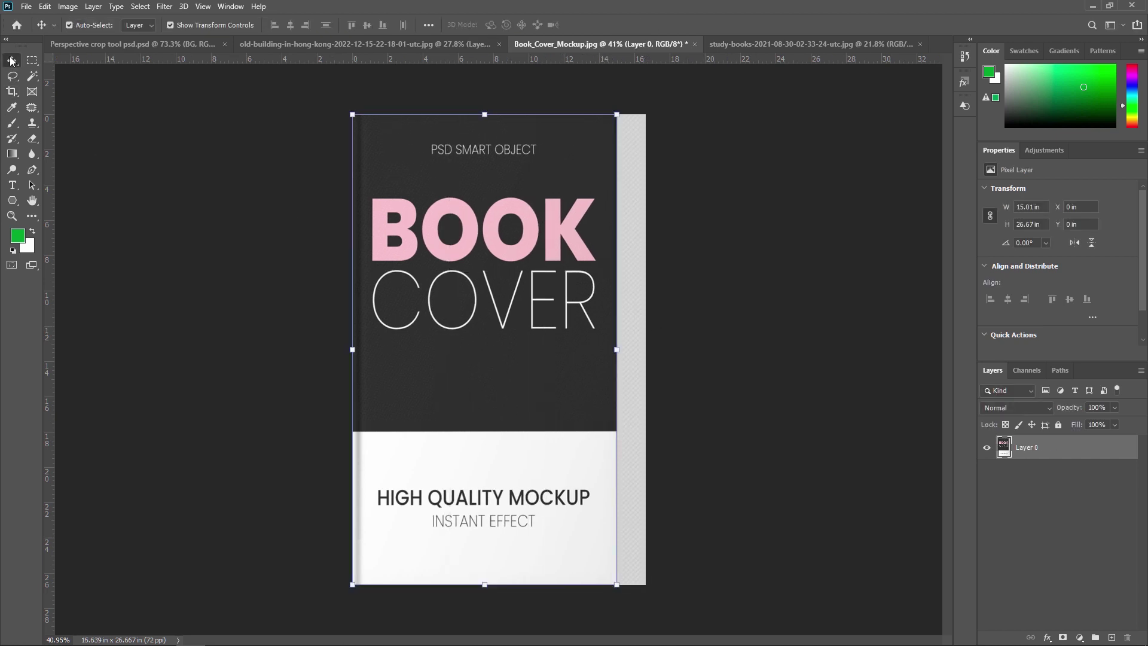
# - Scale the book cover layer horizontally until it fills the empty strip of the widened canvas, and apply the transform
pyautogui.click(45, 7)
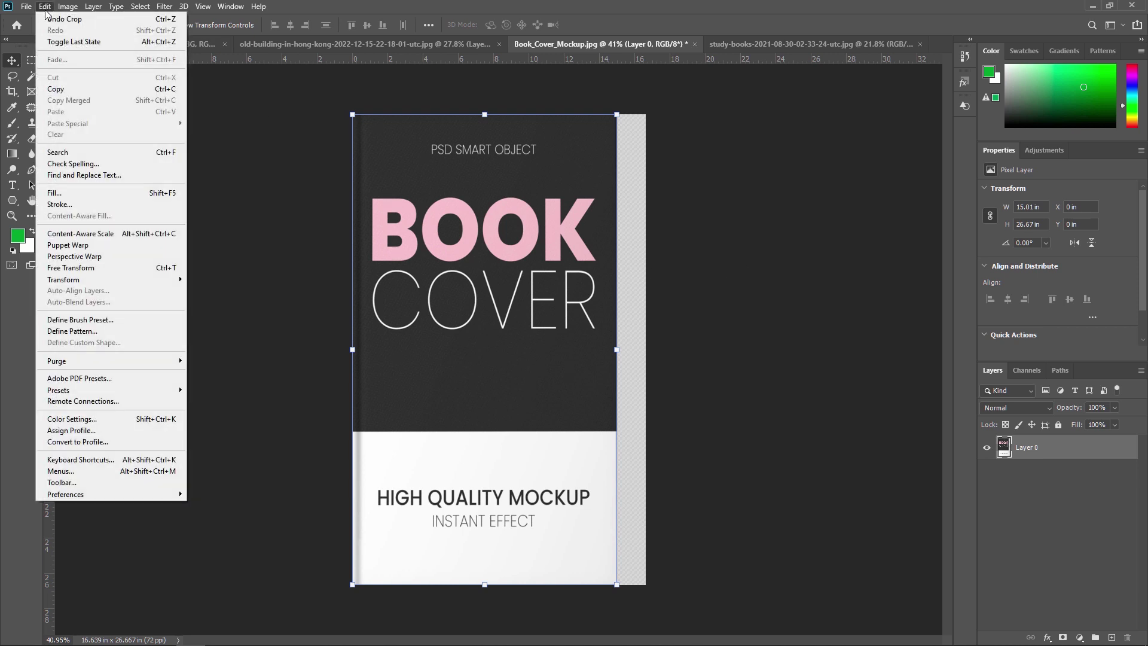
pyautogui.moveTo(85, 281)
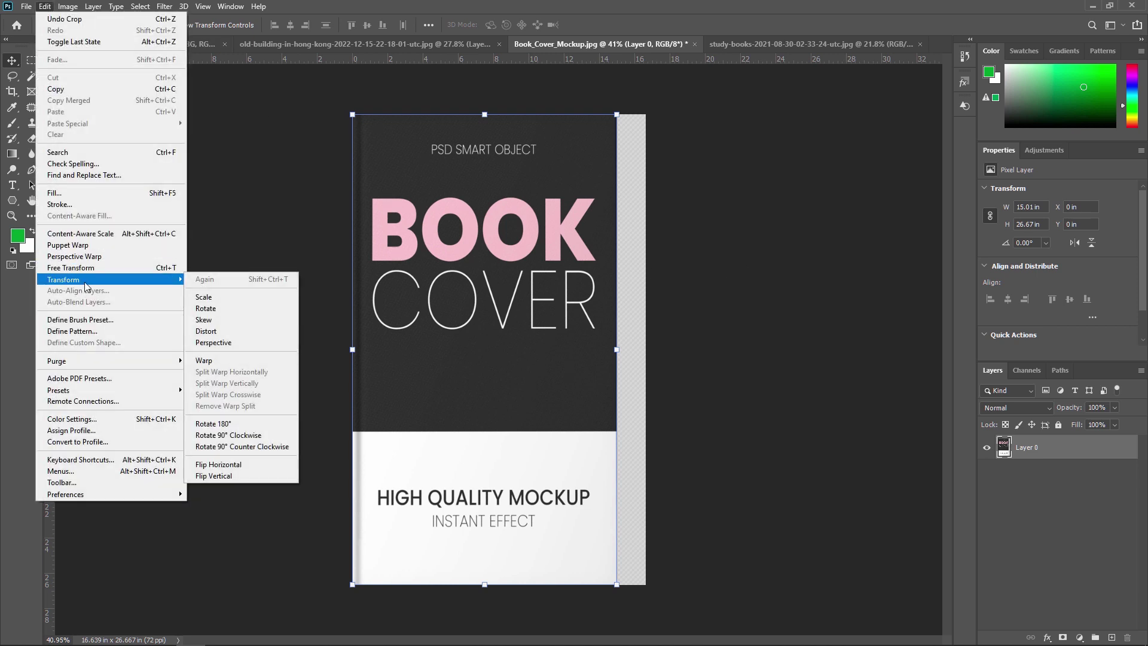
pyautogui.click(237, 296)
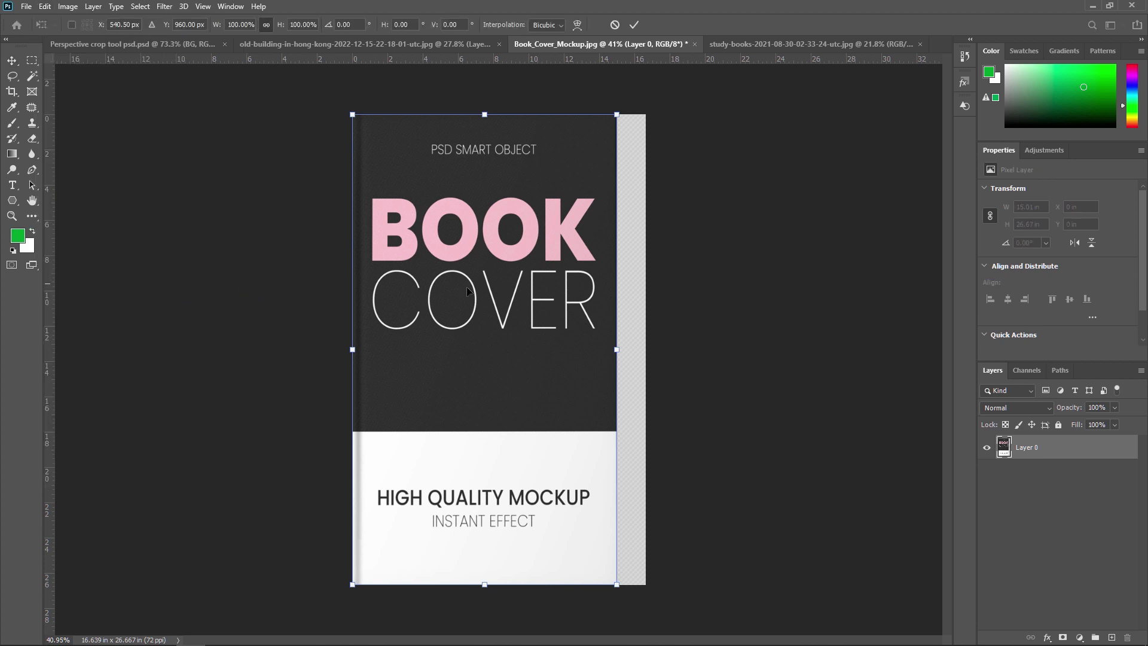
pyautogui.moveTo(619, 350); pyautogui.dragTo(646, 351)
pyautogui.click(706, 350)
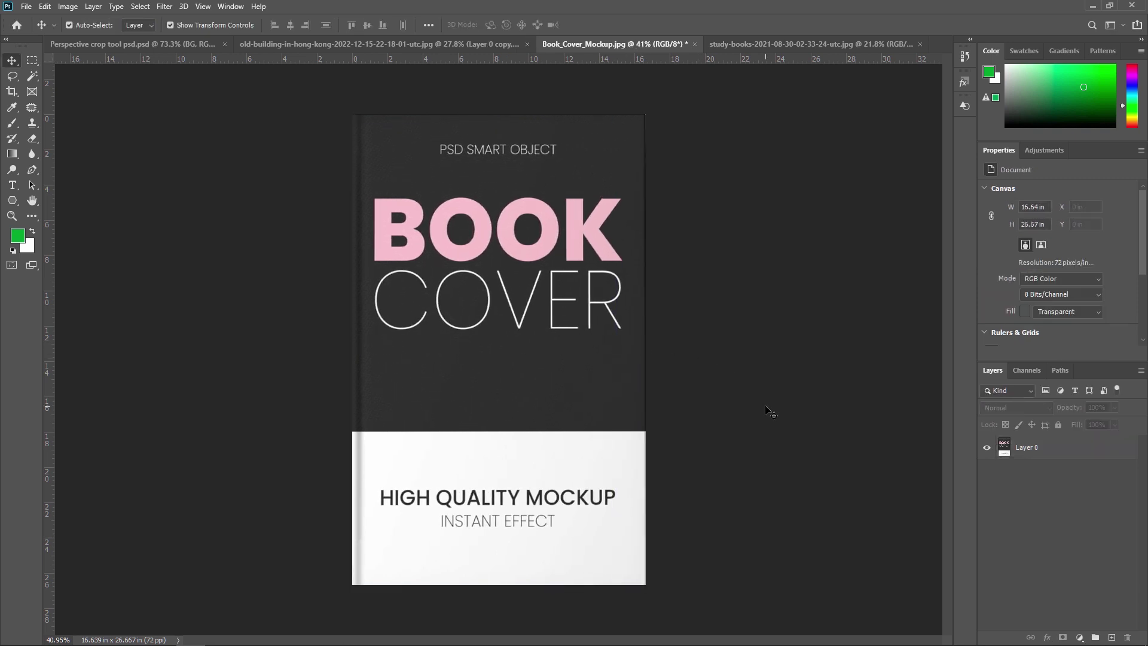
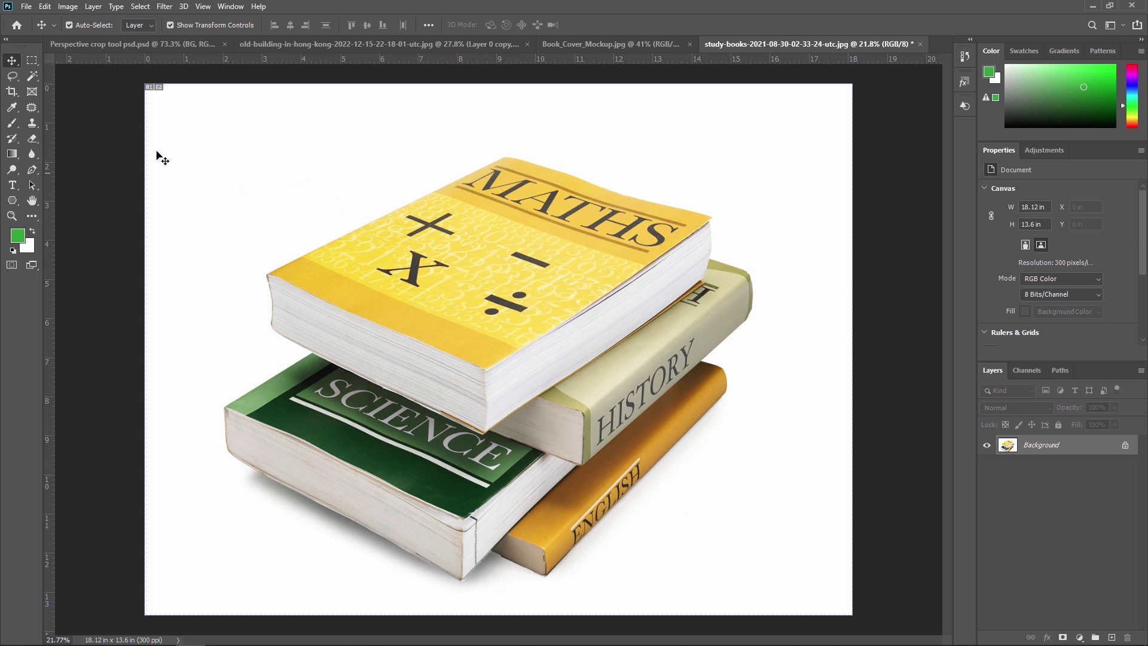
# - Unlock the study-books image's background, duplicate it, and place the copy hidden beneath the original layer, keeping the original selected
pyautogui.click(13, 93)
pyautogui.click(72, 103)
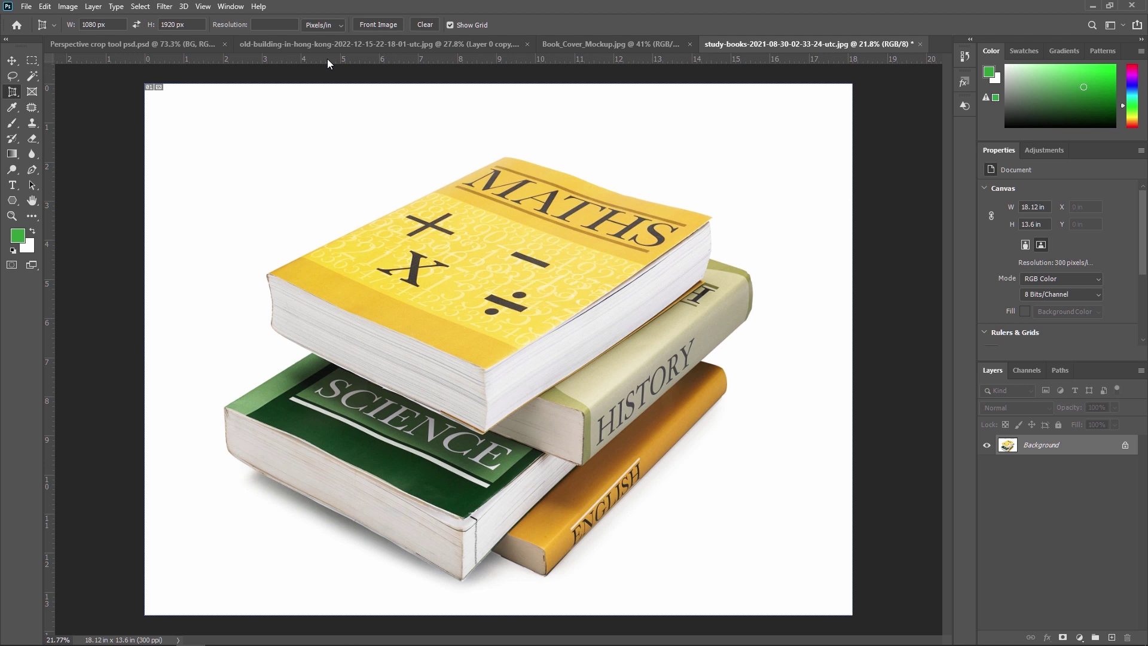
pyautogui.click(1124, 445)
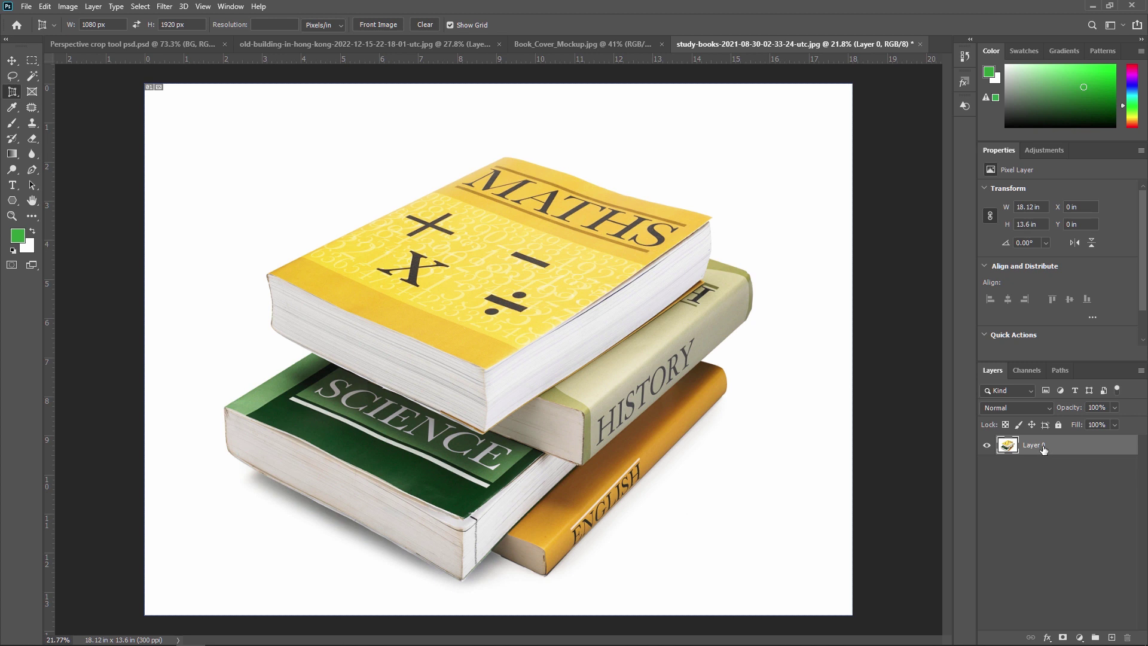
pyautogui.hotkey('ctrl', 'j')
pyautogui.moveTo(1043, 450); pyautogui.dragTo(1055, 463)
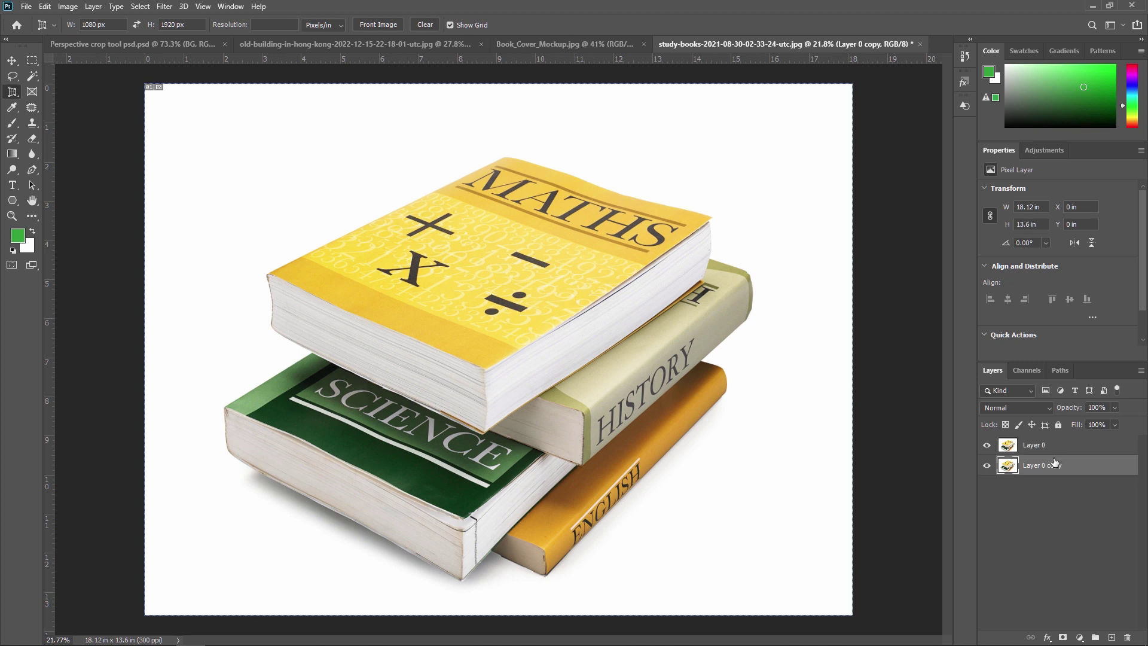
pyautogui.click(987, 466)
pyautogui.click(1044, 449)
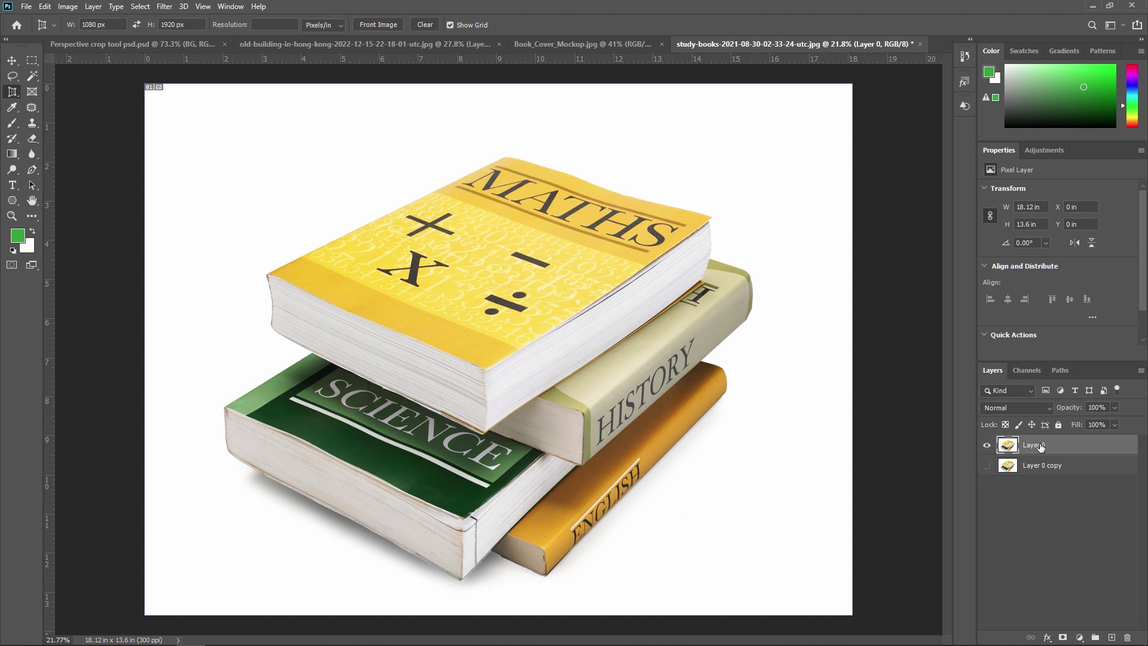
# - Fit a full-image perspective crop frame to the yellow MATHS cover by moving its four corners, apply it, and undo the crop
pyautogui.rightClick(15, 98)
pyautogui.click(63, 103)
pyautogui.scroll(-2, 384, 201)
pyautogui.moveTo(232, 149); pyautogui.dragTo(766, 551)
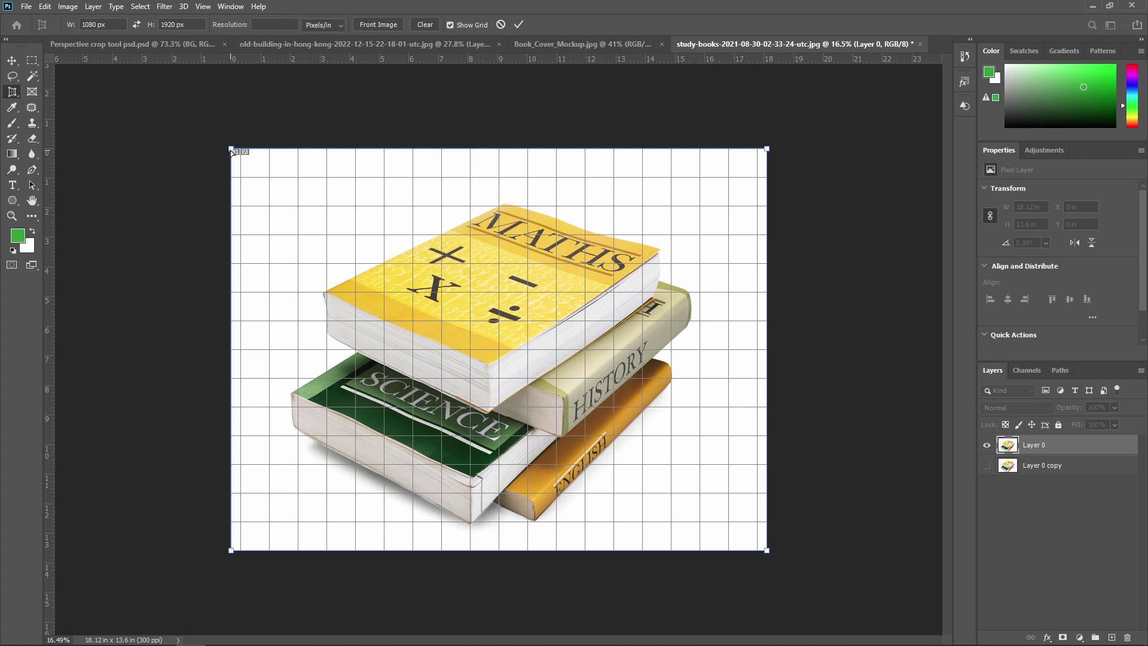
pyautogui.moveTo(232, 151); pyautogui.dragTo(505, 202)
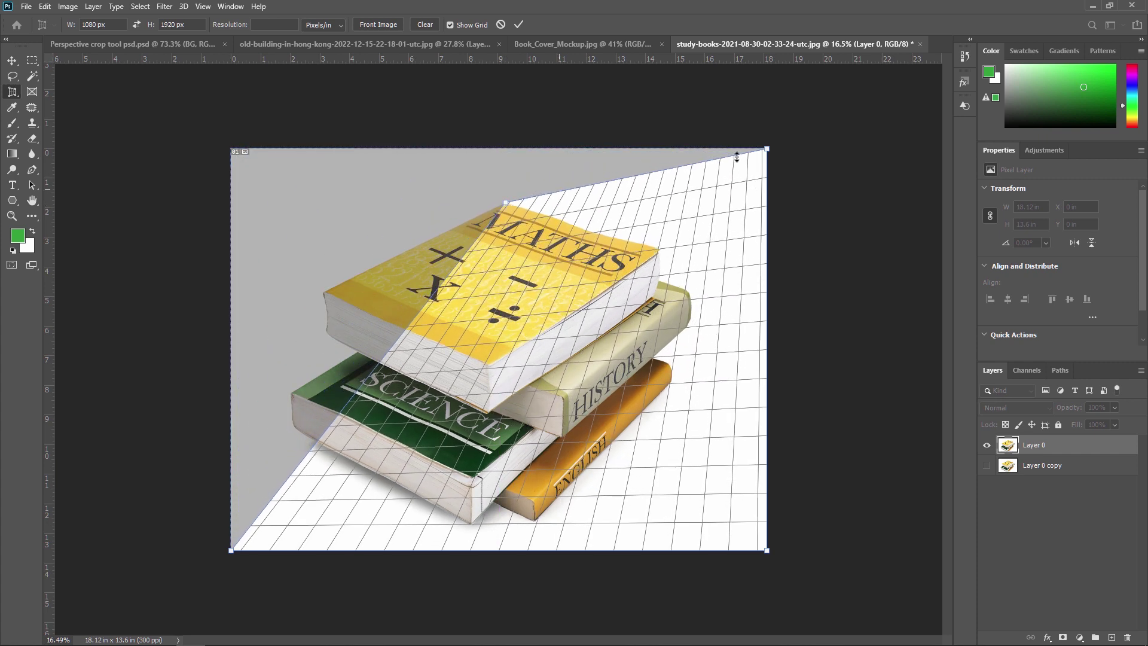
pyautogui.moveTo(767, 148); pyautogui.dragTo(658, 248)
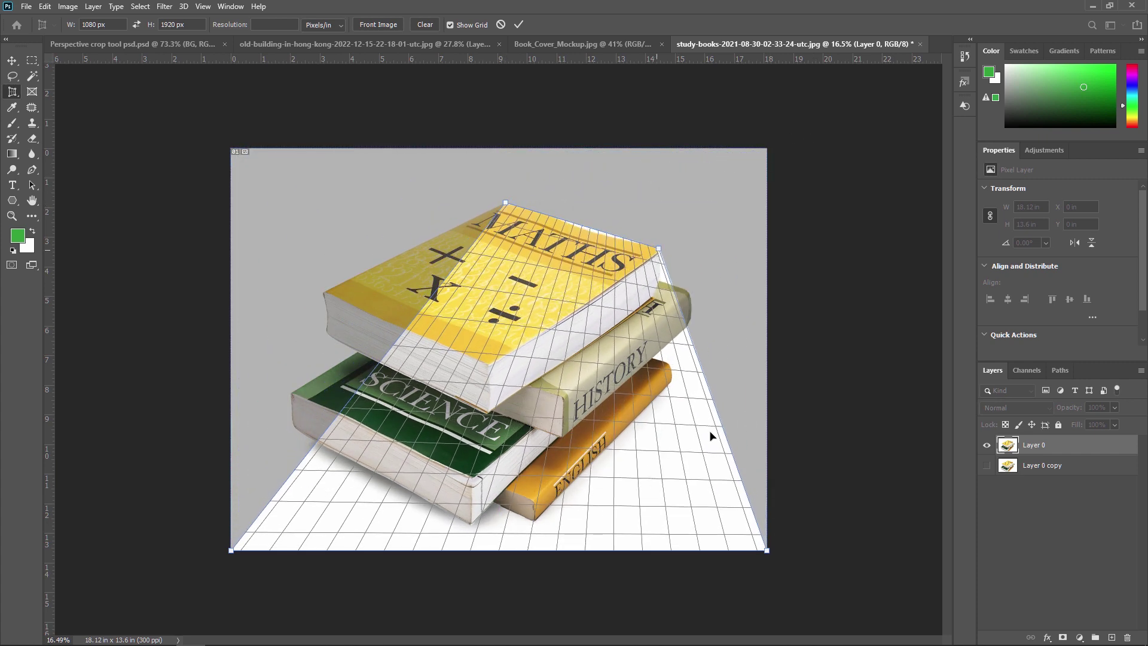
pyautogui.moveTo(767, 551); pyautogui.dragTo(489, 365)
pyautogui.moveTo(231, 551); pyautogui.dragTo(326, 292)
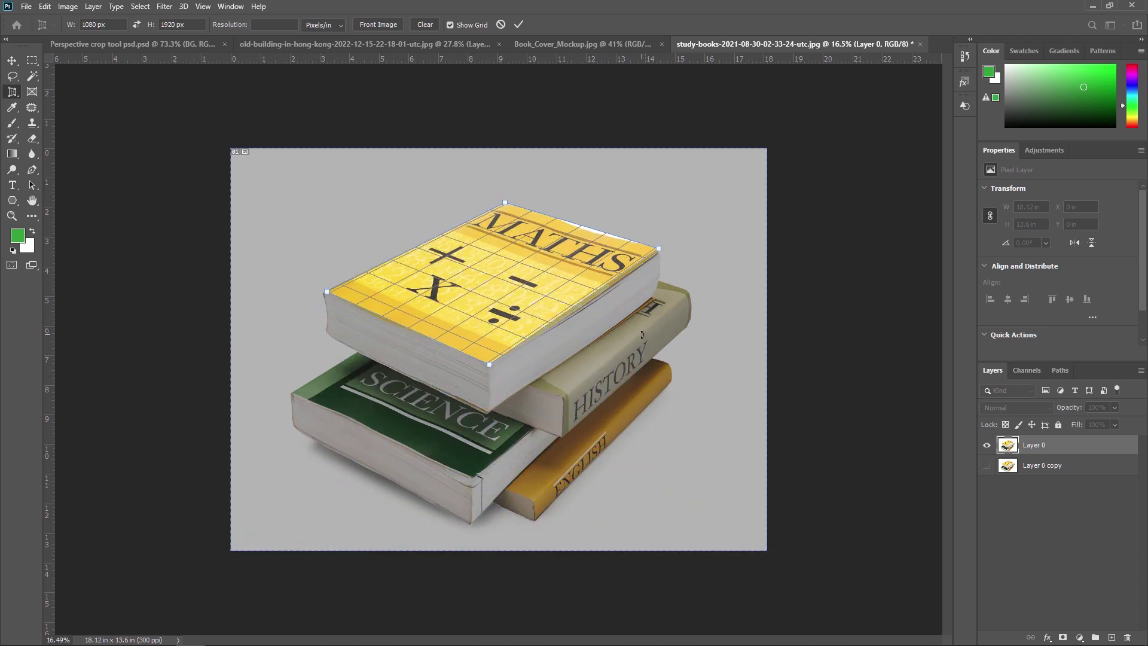
pyautogui.press('Return')
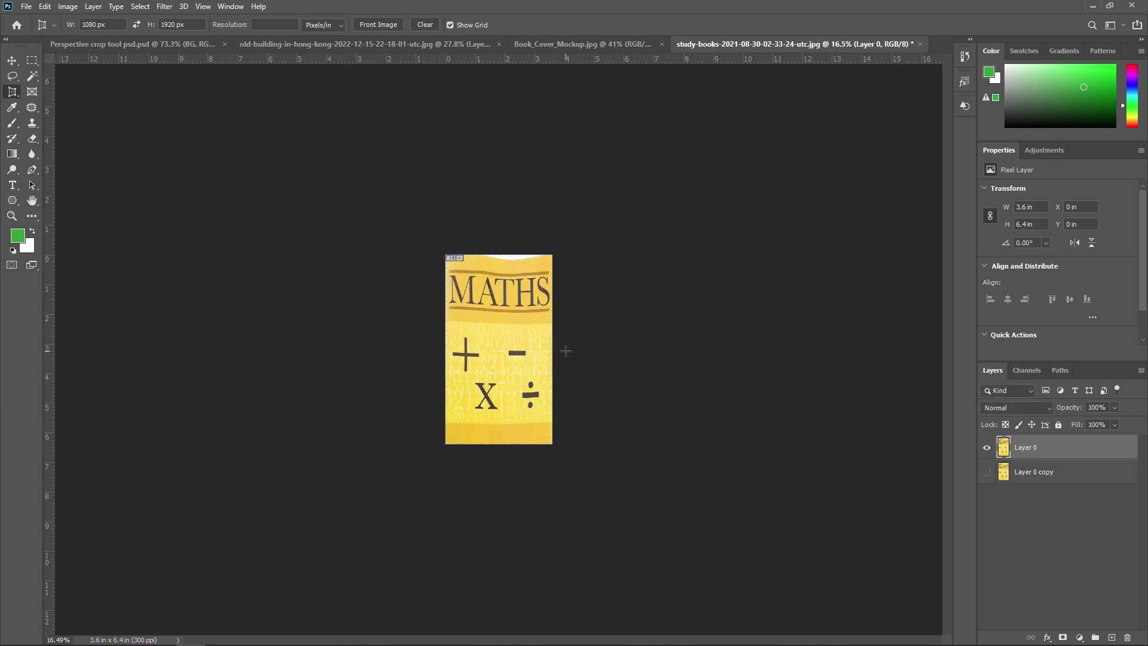
pyautogui.hotkey('ctrl', 'z')
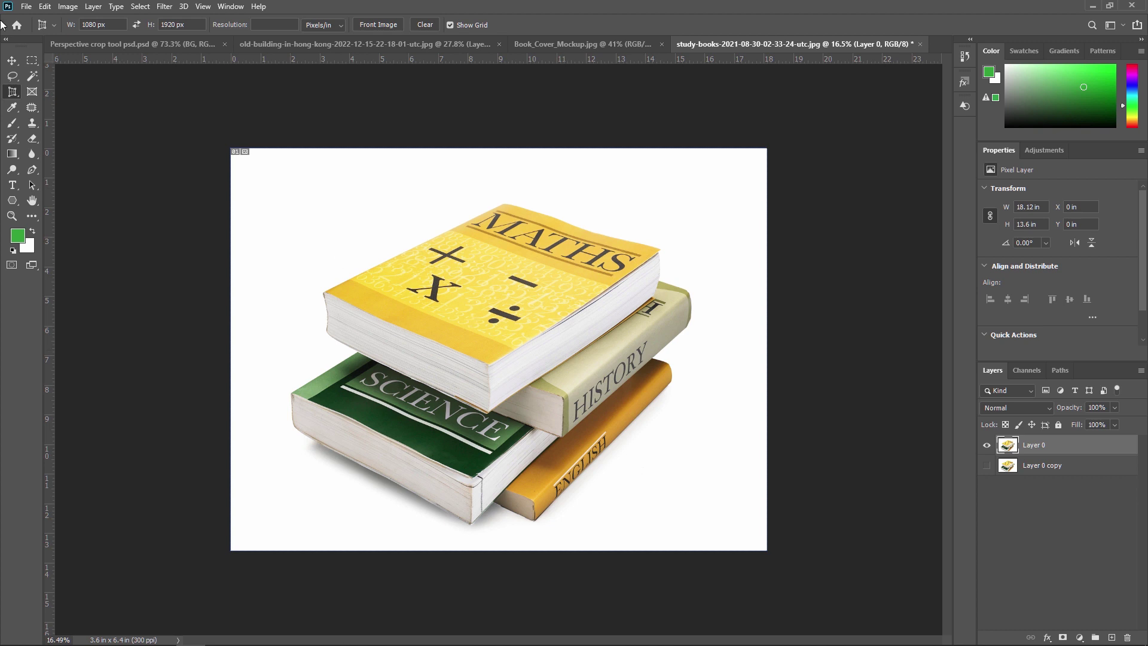
# - Mark the MATHS cover's four corners point by point with the Perspective Crop Tool, apply the crop, and undo it
pyautogui.rightClick(12, 93)
pyautogui.click(73, 103)
pyautogui.click(325, 291)
pyautogui.click(507, 204)
pyautogui.click(655, 251)
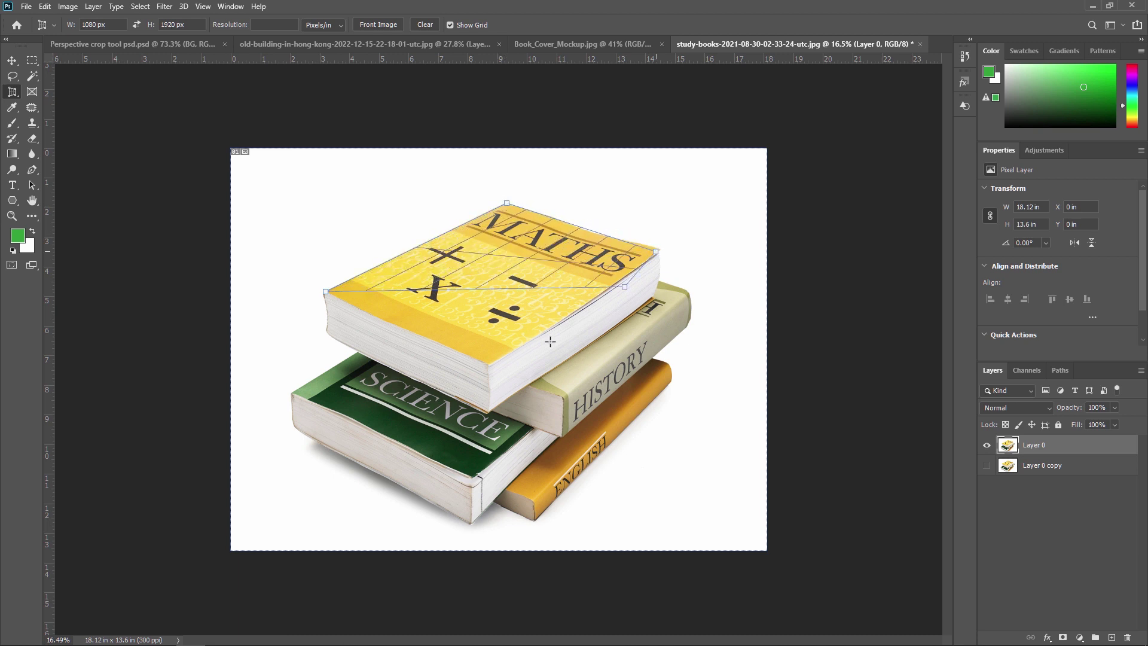
pyautogui.click(487, 363)
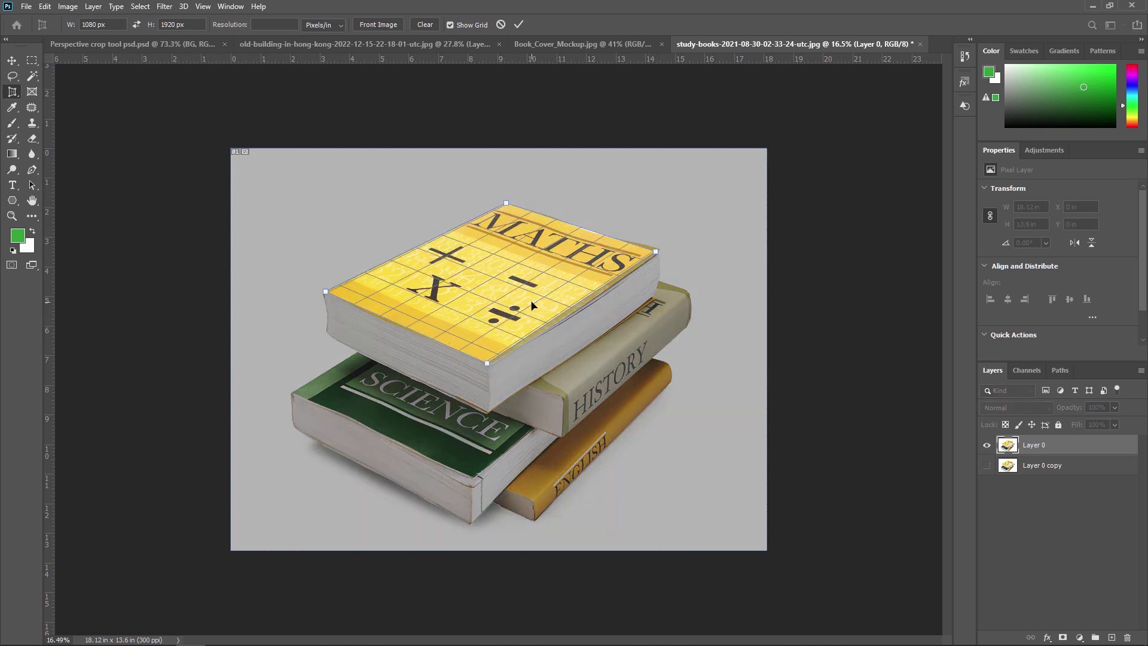
pyautogui.press('Return')
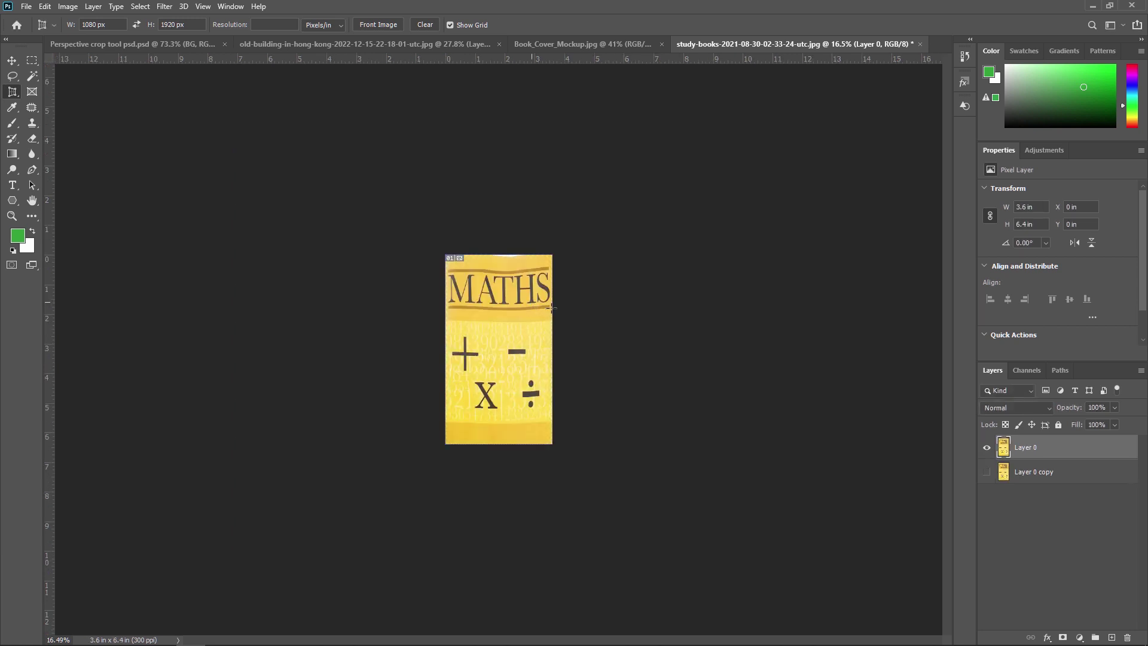
pyautogui.hotkey('ctrl', 'z')
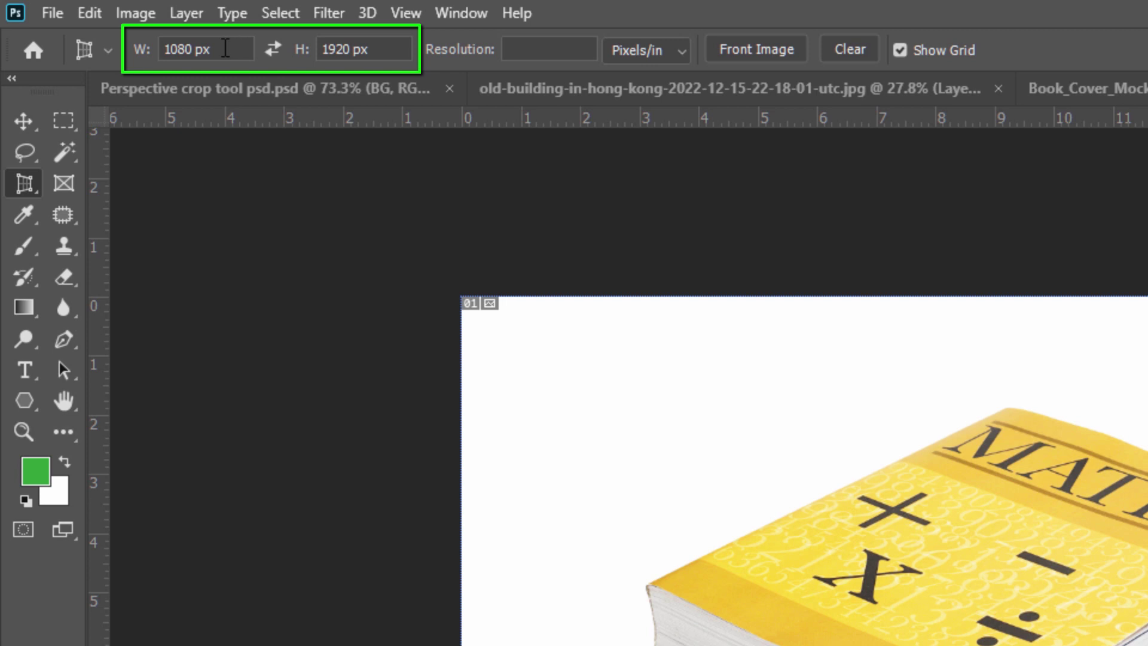
pyautogui.click(201, 42)
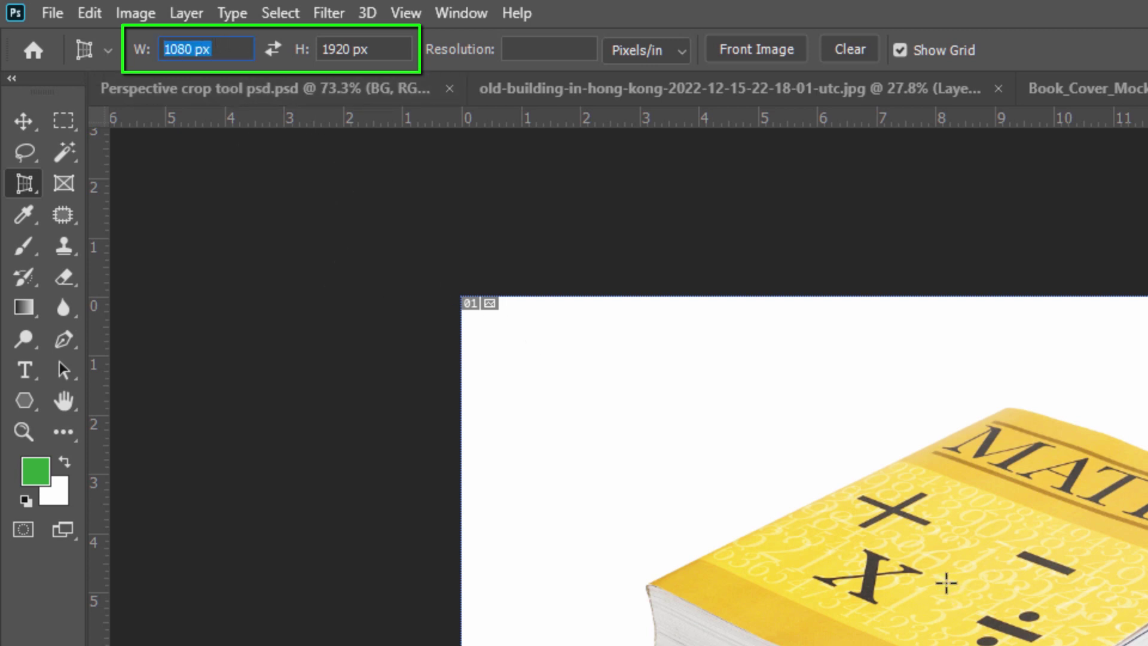
pyautogui.click(230, 49)
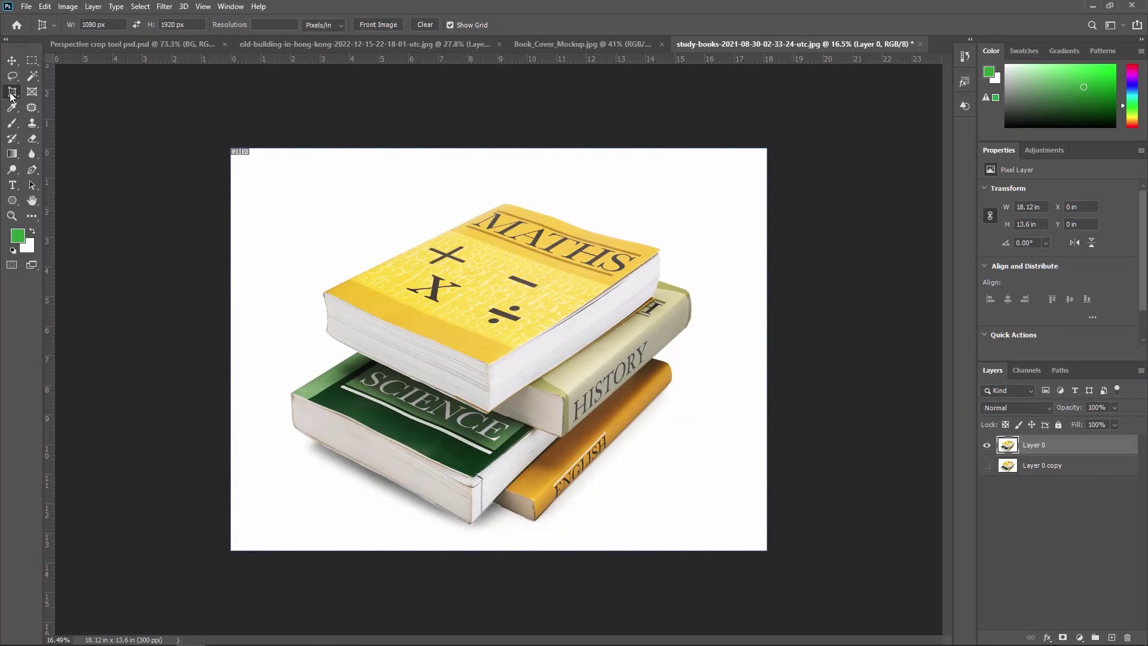
# - Place perspective crop points on the MATHS cover's four corners at 1080 x 1920 px and apply the crop
pyautogui.click(325, 292)
pyautogui.click(498, 206)
pyautogui.moveTo(498, 206); pyautogui.dragTo(507, 203)
pyautogui.click(656, 250)
pyautogui.click(516, 349)
pyautogui.moveTo(514, 349); pyautogui.dragTo(488, 365)
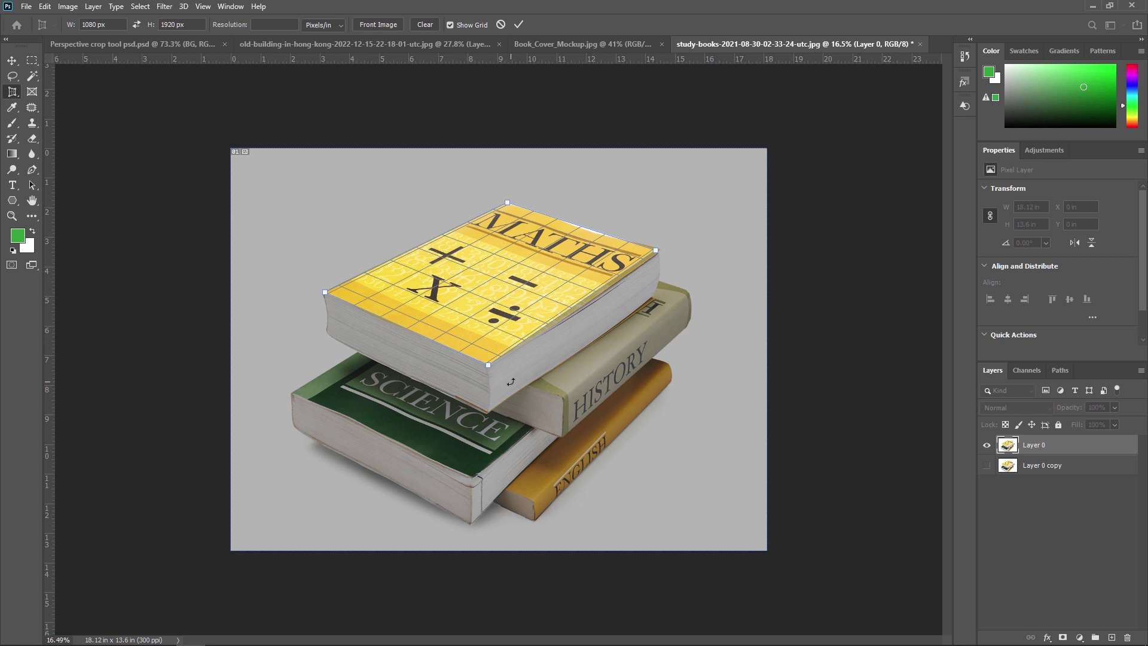
pyautogui.press('Return')
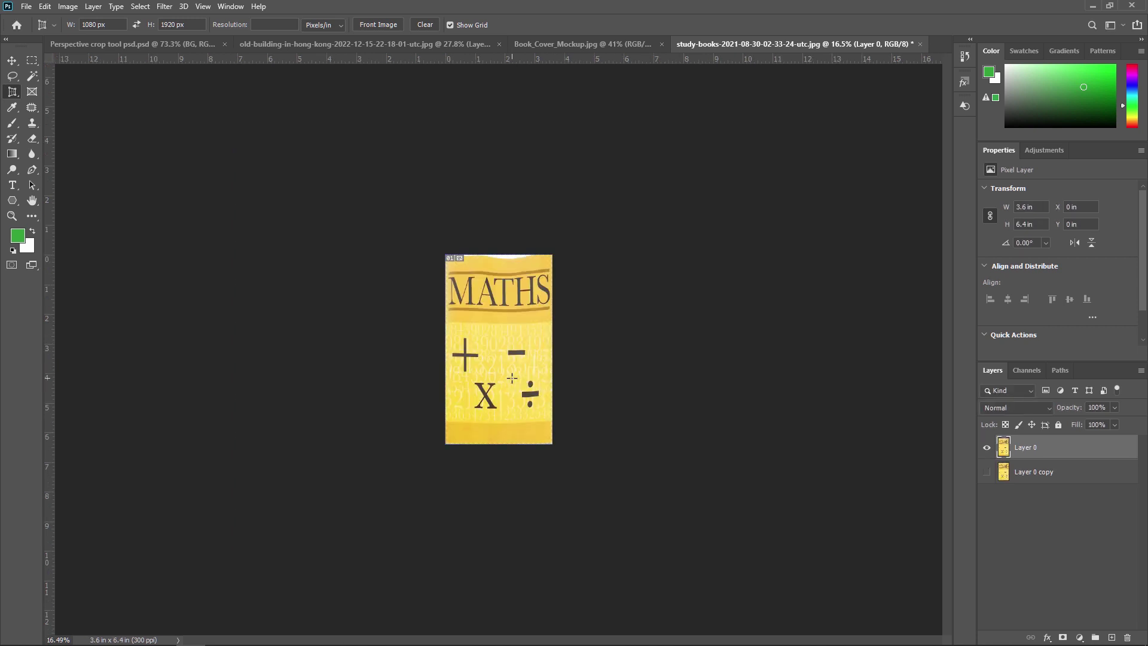
# - Undo the last crop and perspective-crop the MATHS cover by marking its four corners at 1500 x 1920 px
pyautogui.hotkey('ctrl', 'z')
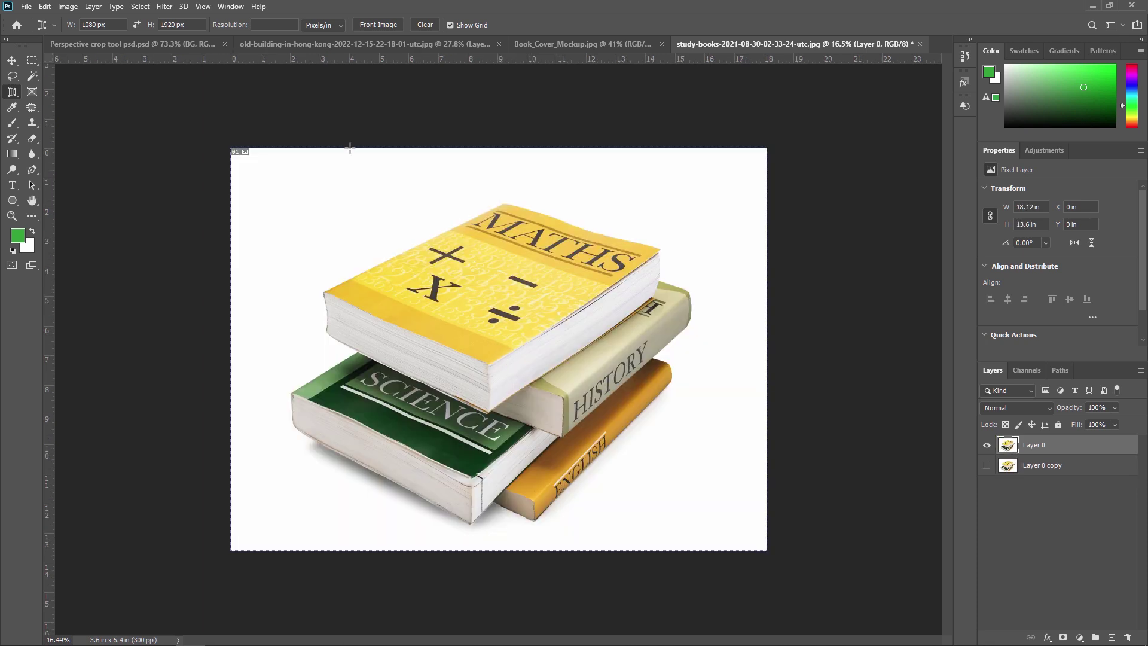
pyautogui.click(114, 25)
pyautogui.write('150')
pyautogui.press('Return')
pyautogui.write('1500')
pyautogui.click(325, 293)
pyautogui.click(489, 365)
pyautogui.click(659, 250)
pyautogui.click(639, 243)
pyautogui.moveTo(639, 243); pyautogui.dragTo(504, 203)
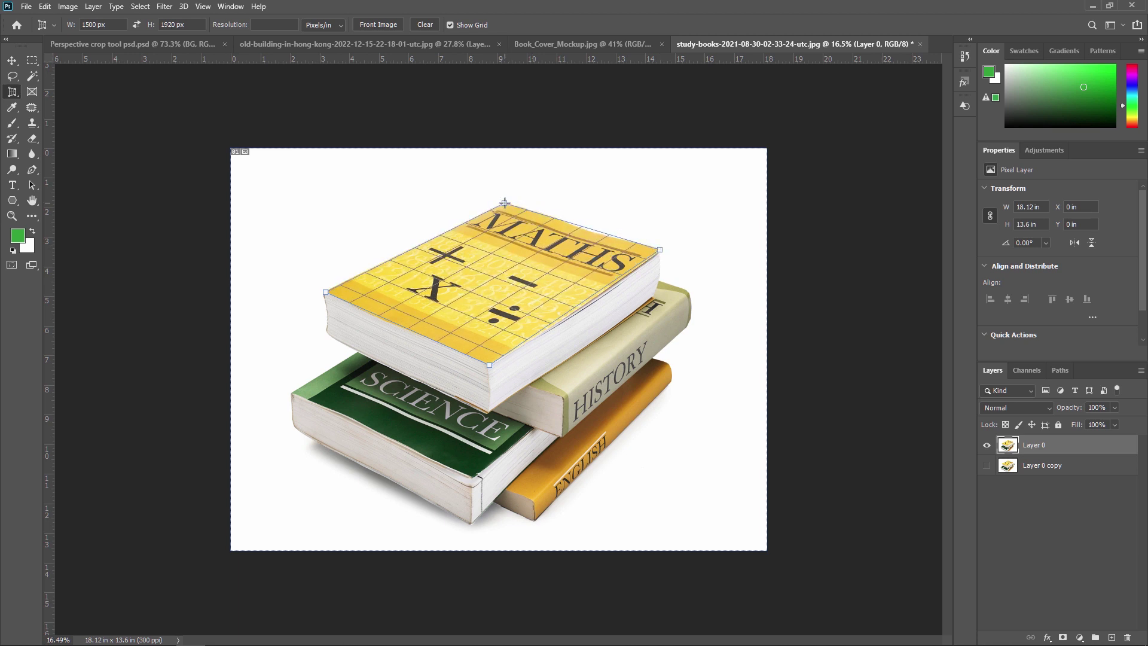
pyautogui.press('Return')
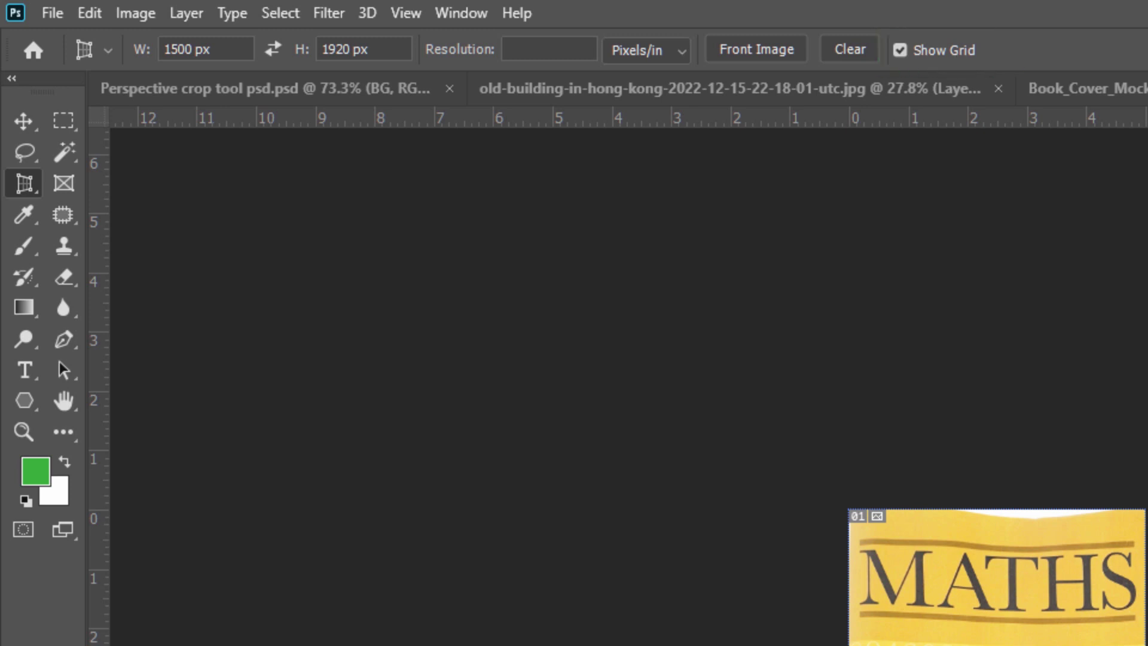
# - Review the cropped book mockup and building images, return to the Perspective crop tool psd.psd document, and show the crop tool variants
pyautogui.click(1121, 83)
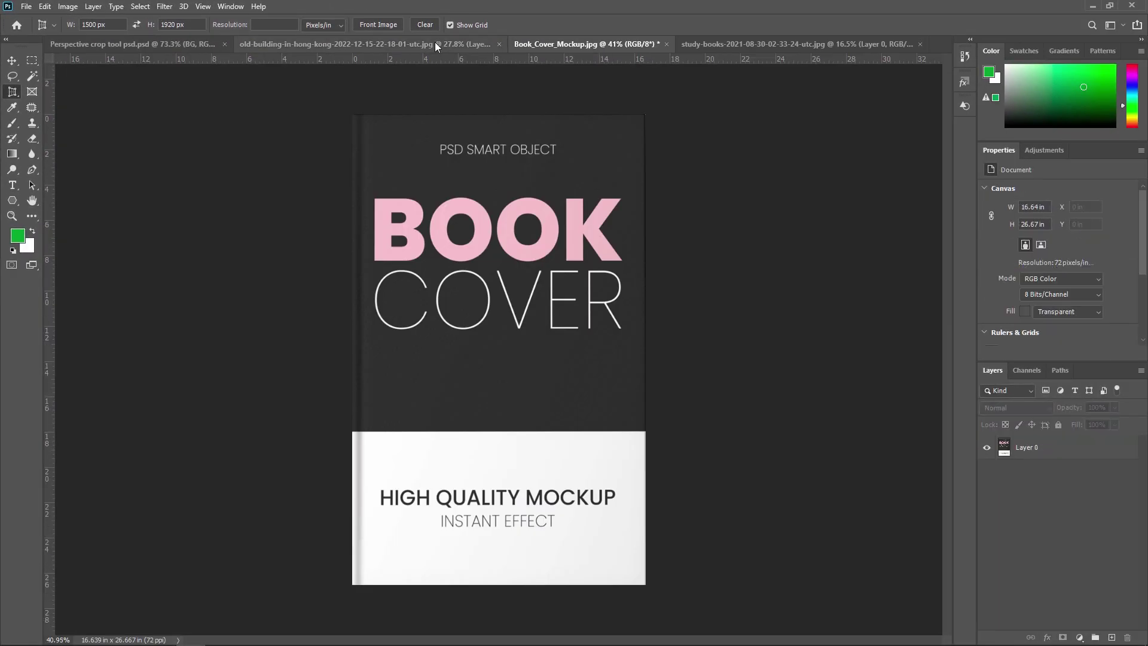
pyautogui.click(435, 41)
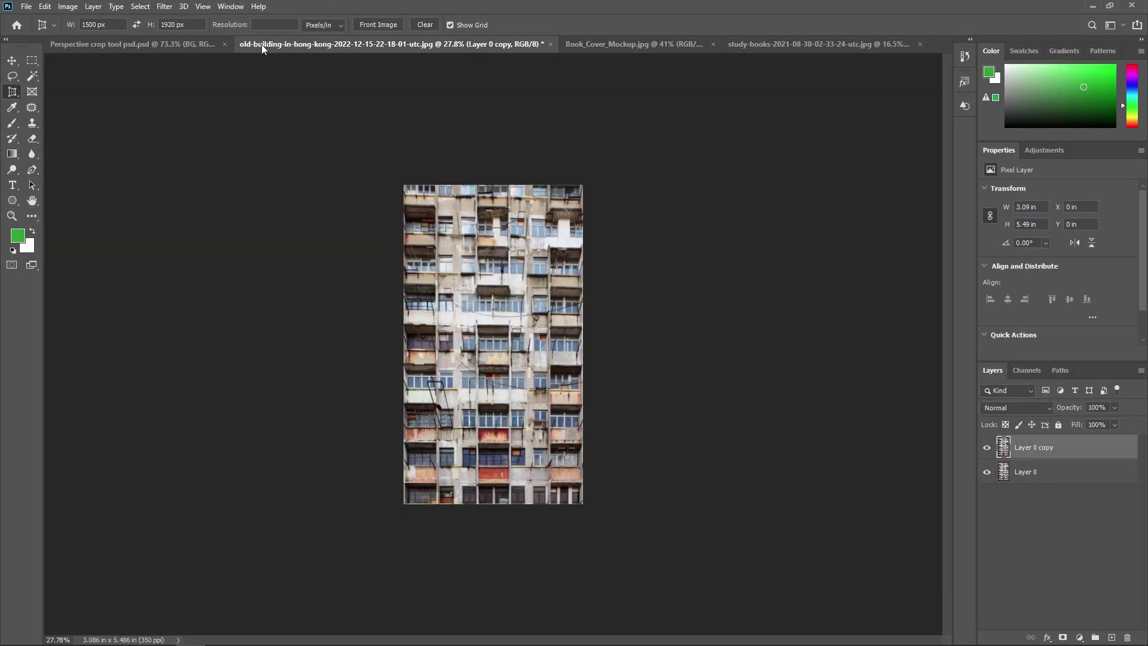
pyautogui.click(193, 44)
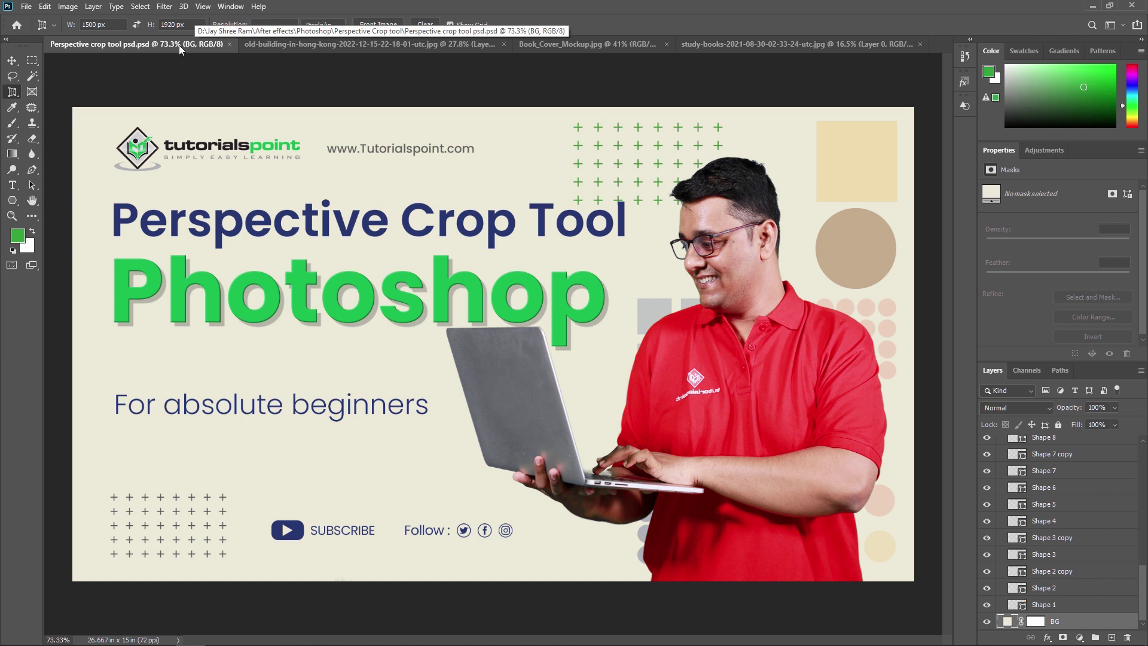
pyautogui.rightClick(25, 94)
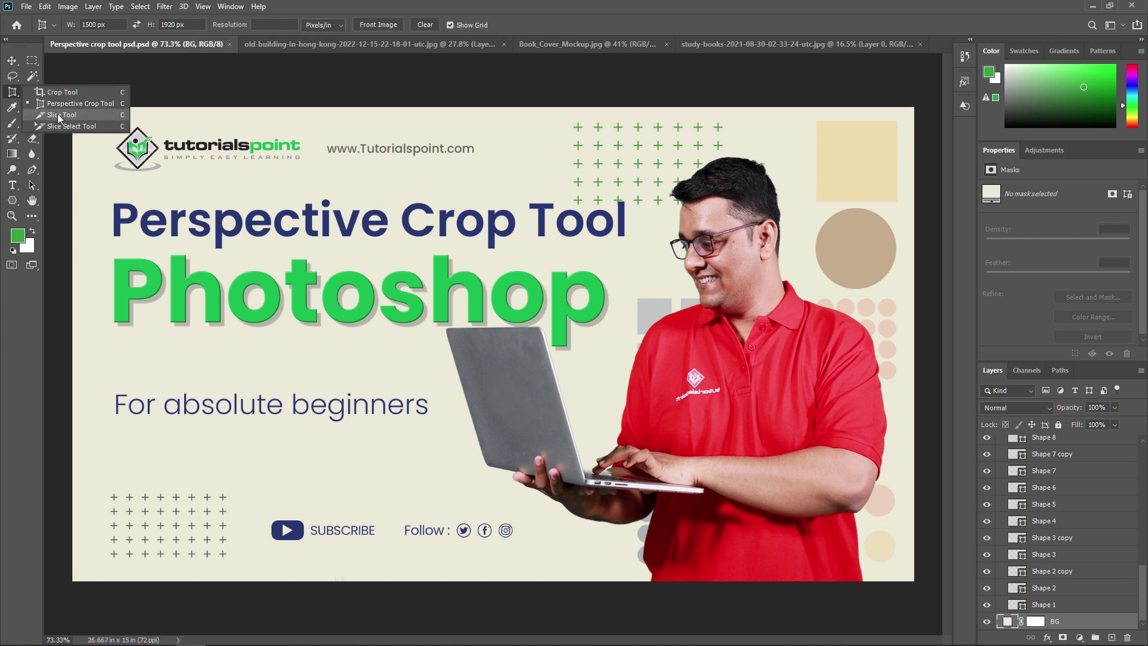